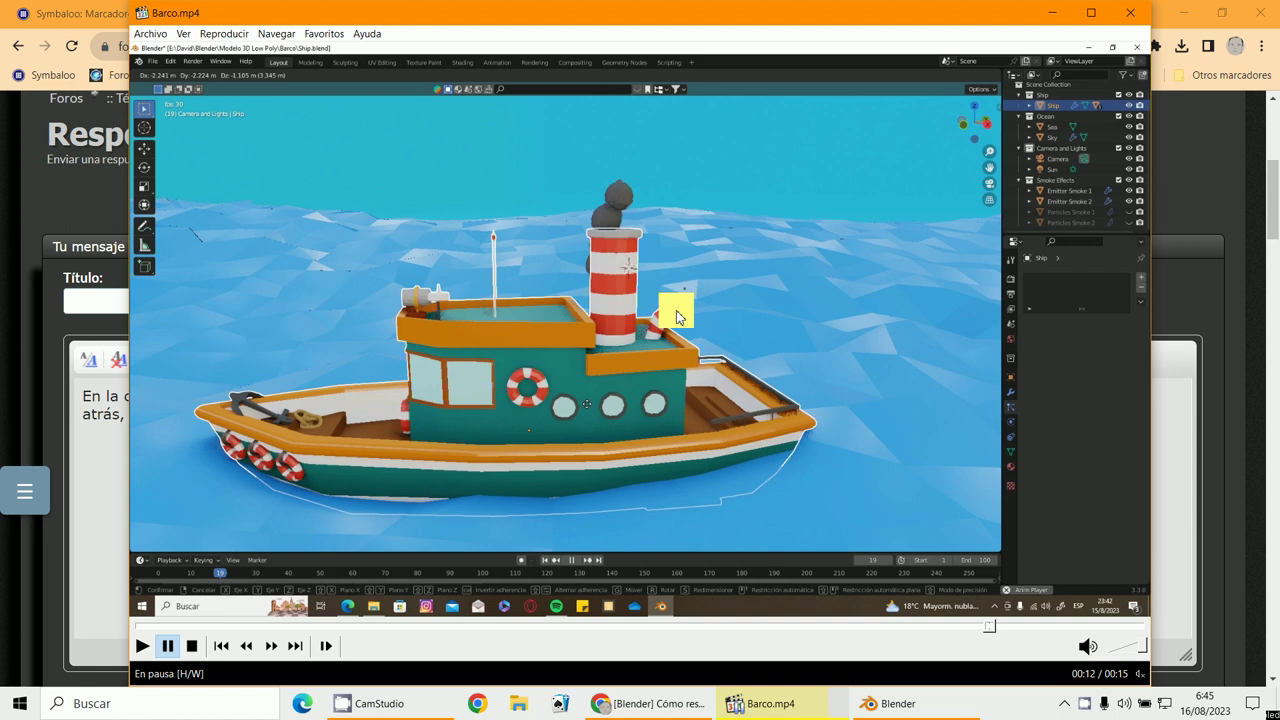
# Watch the rest of the Barco.mp4 clip, close the player and switch to Blender.
pyautogui.click(148, 651)
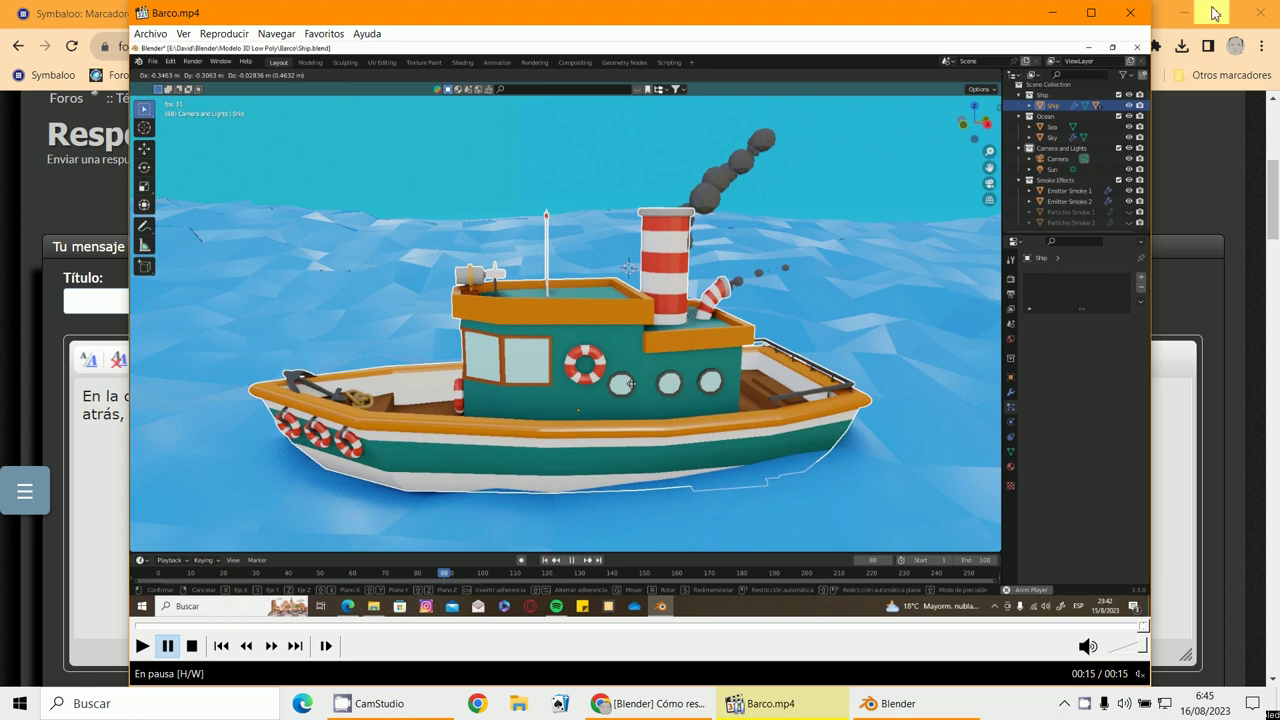
pyautogui.click(1131, 13)
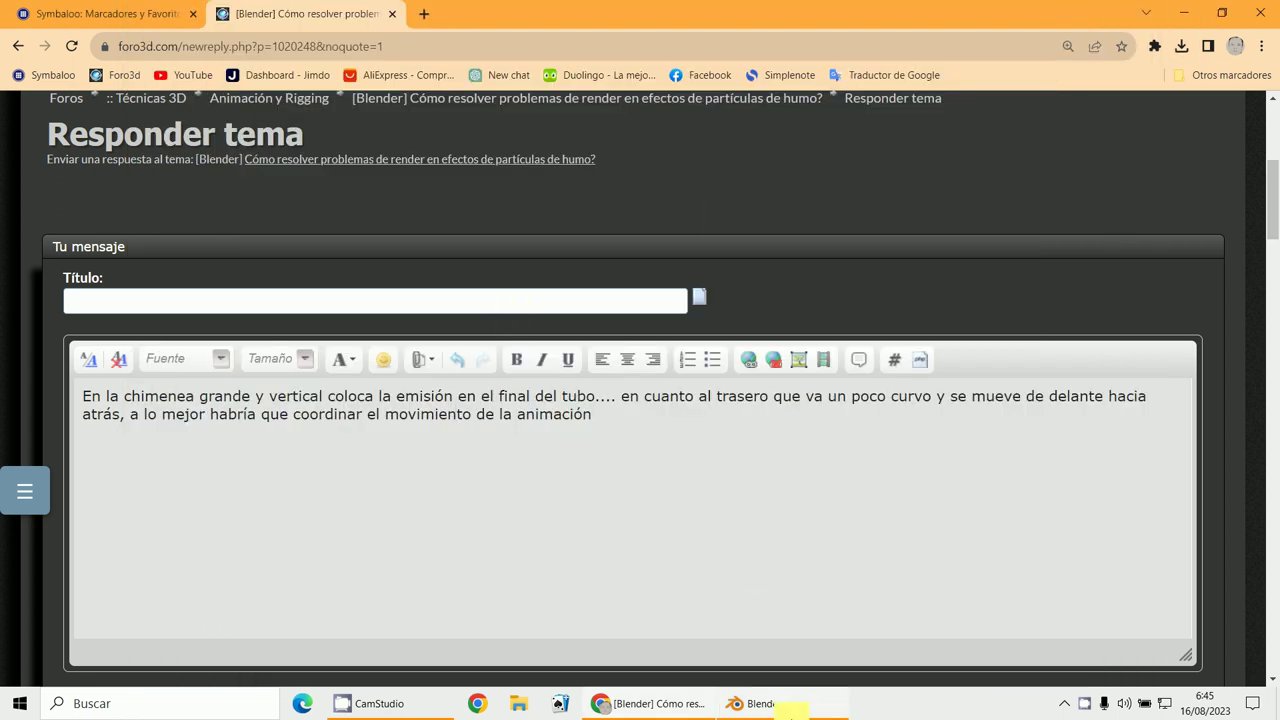
pyautogui.click(766, 706)
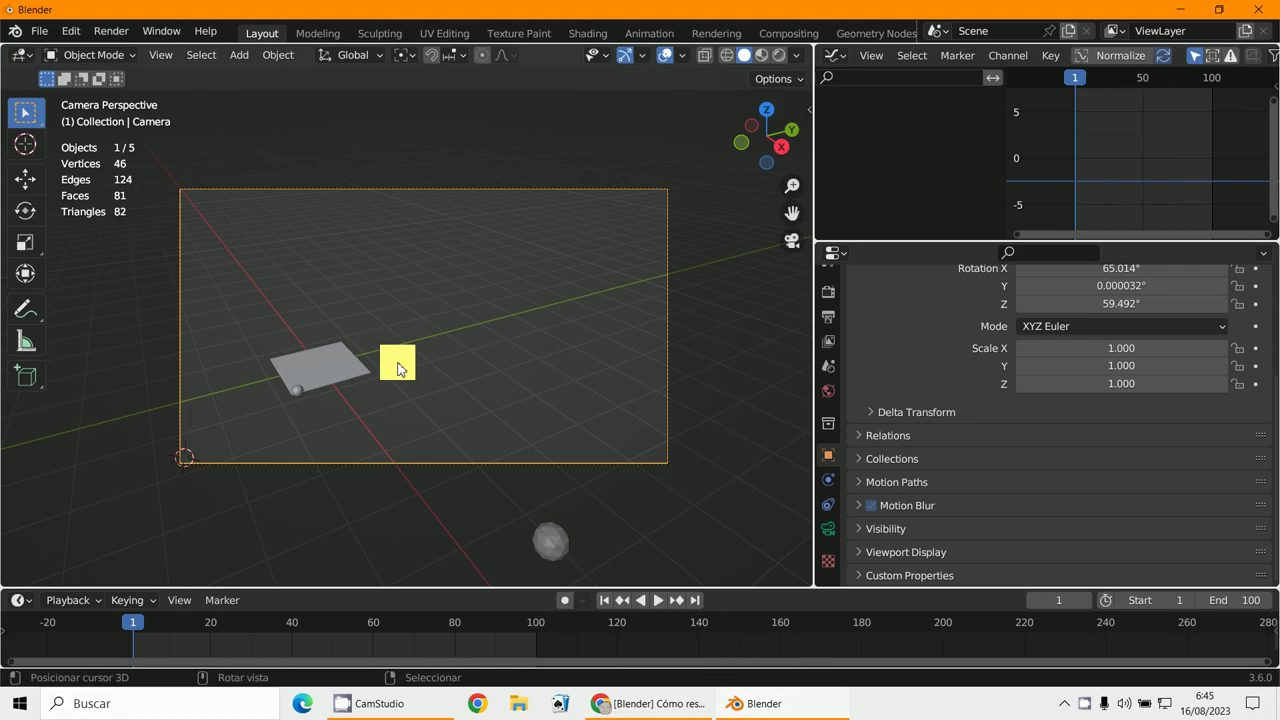
# Select the emitter plane and play back its particle animation.
pyautogui.click(332, 372)
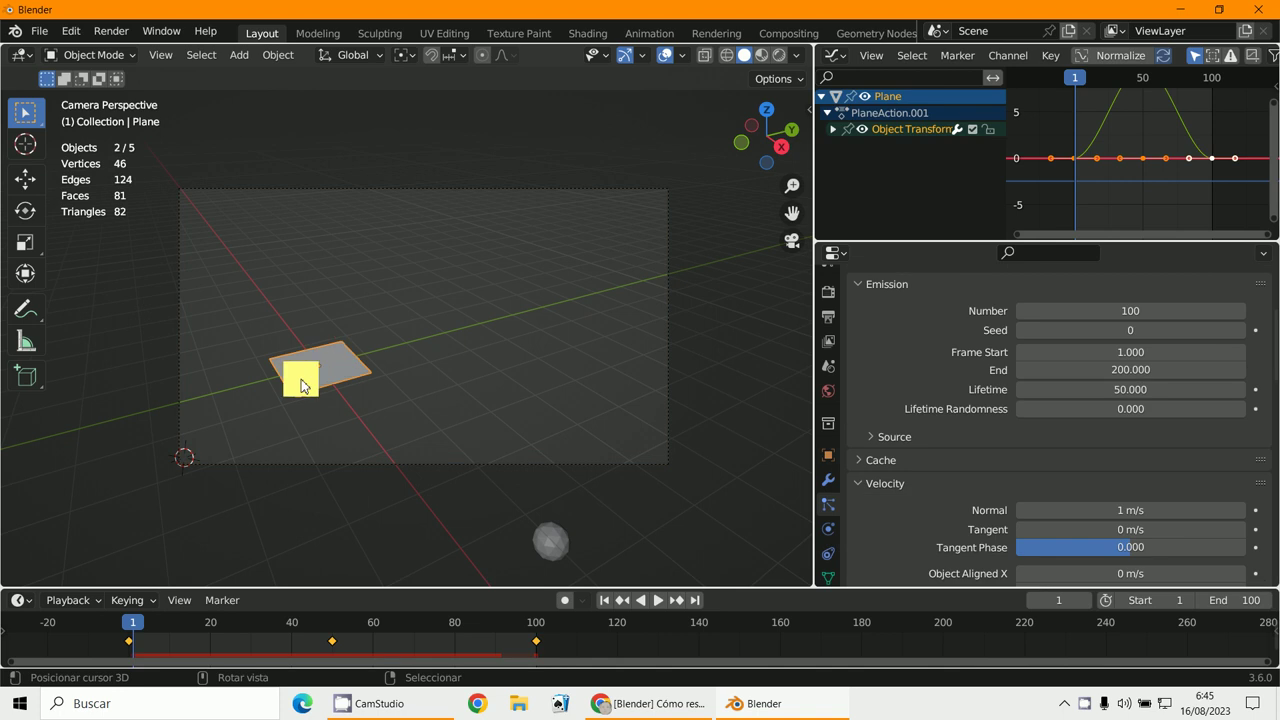
pyautogui.click(657, 601)
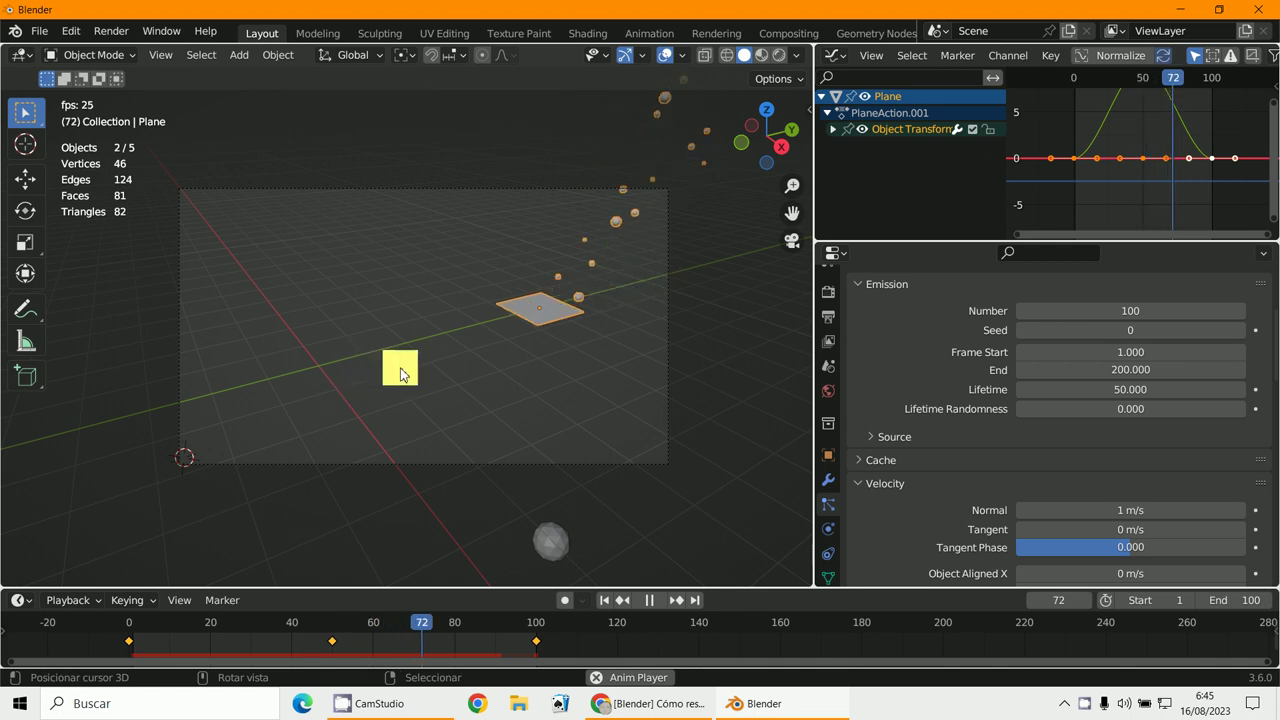
pyautogui.press('Escape')
# Try object-aligned Z velocities of 0 and 6.46 m/s on the plane's particle system while the animation plays.
pyautogui.scroll(1, 816, 462)
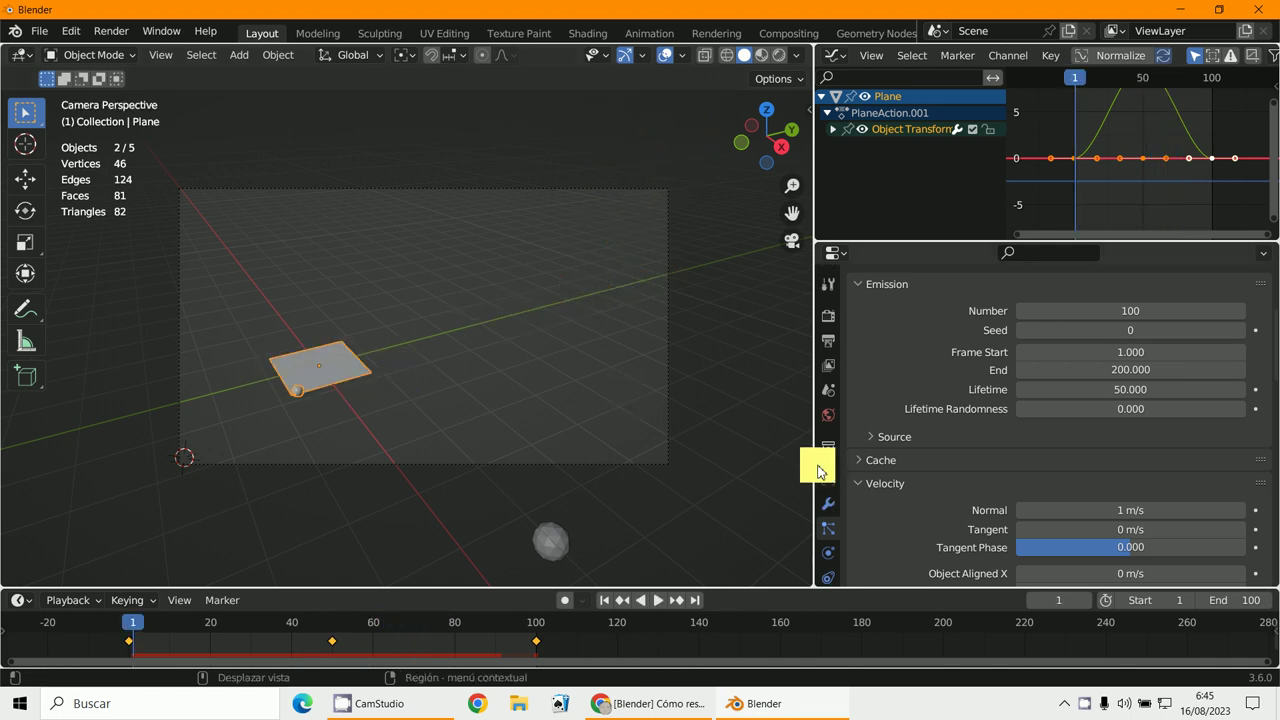
pyautogui.scroll(3, 928, 492)
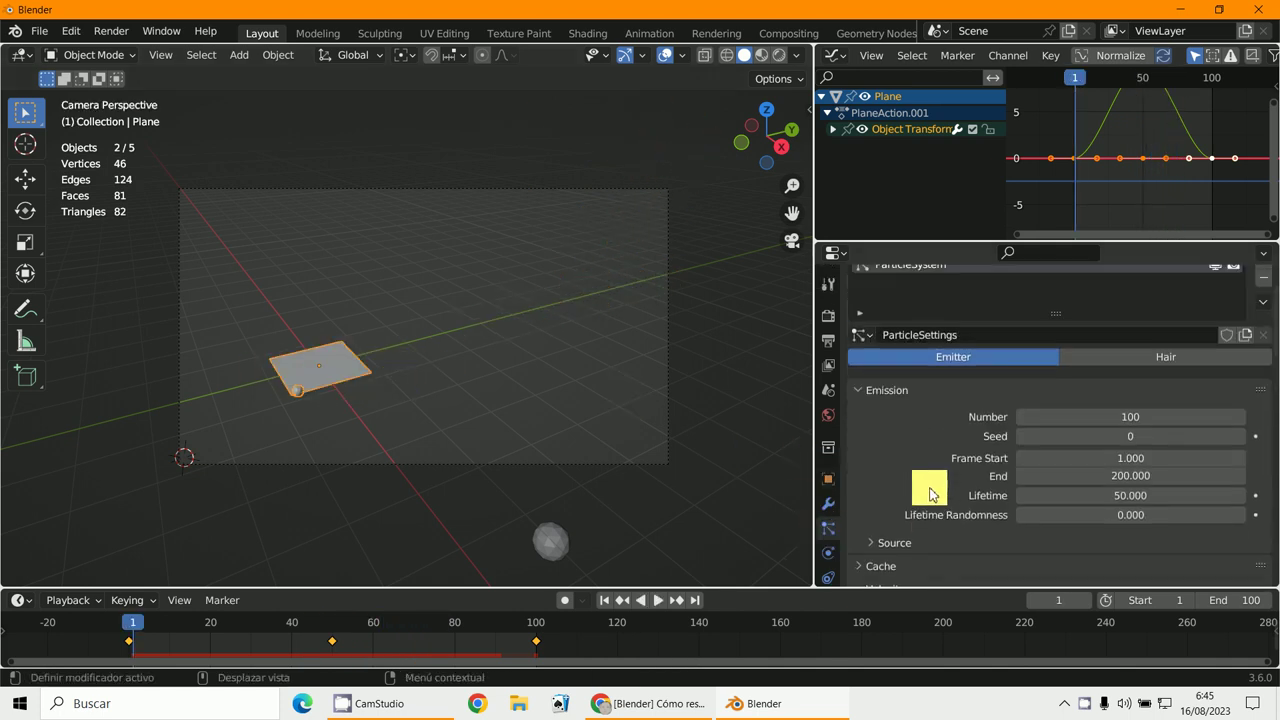
pyautogui.scroll(-6, 928, 492)
pyautogui.scroll(-2, 935, 470)
pyautogui.scroll(2, 970, 410)
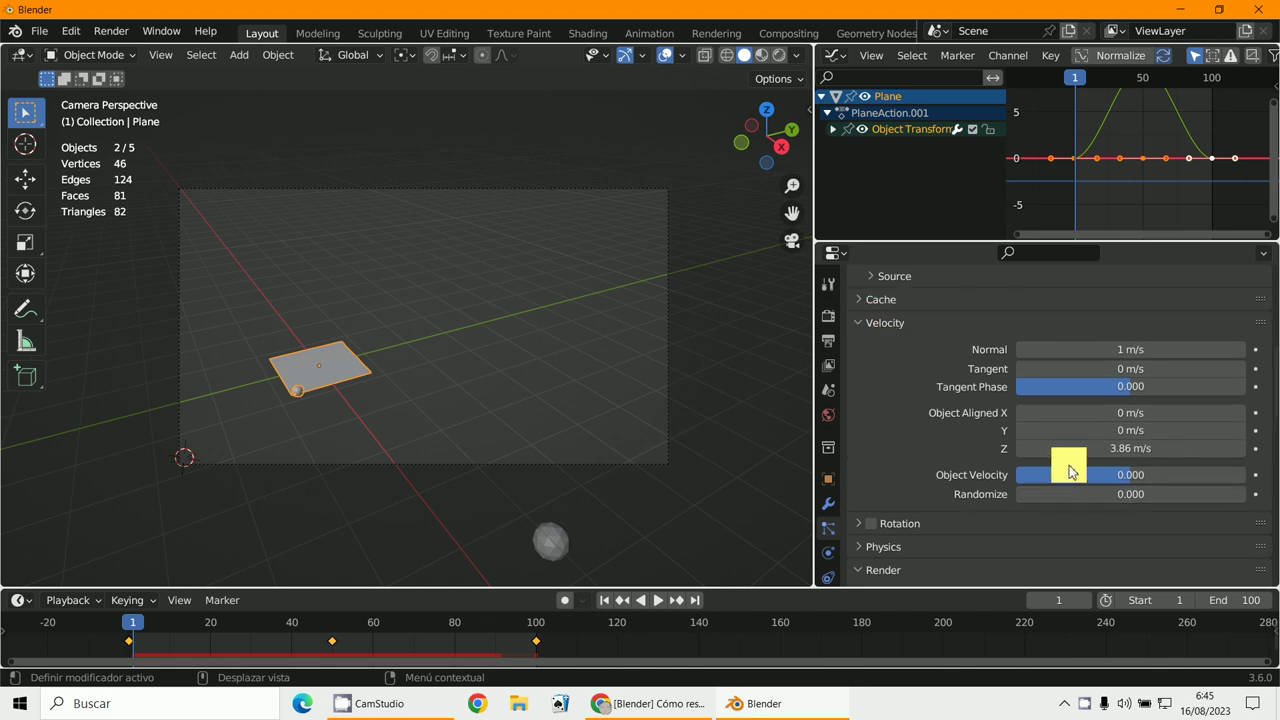
pyautogui.moveTo(1109, 456); pyautogui.dragTo(608, 456)
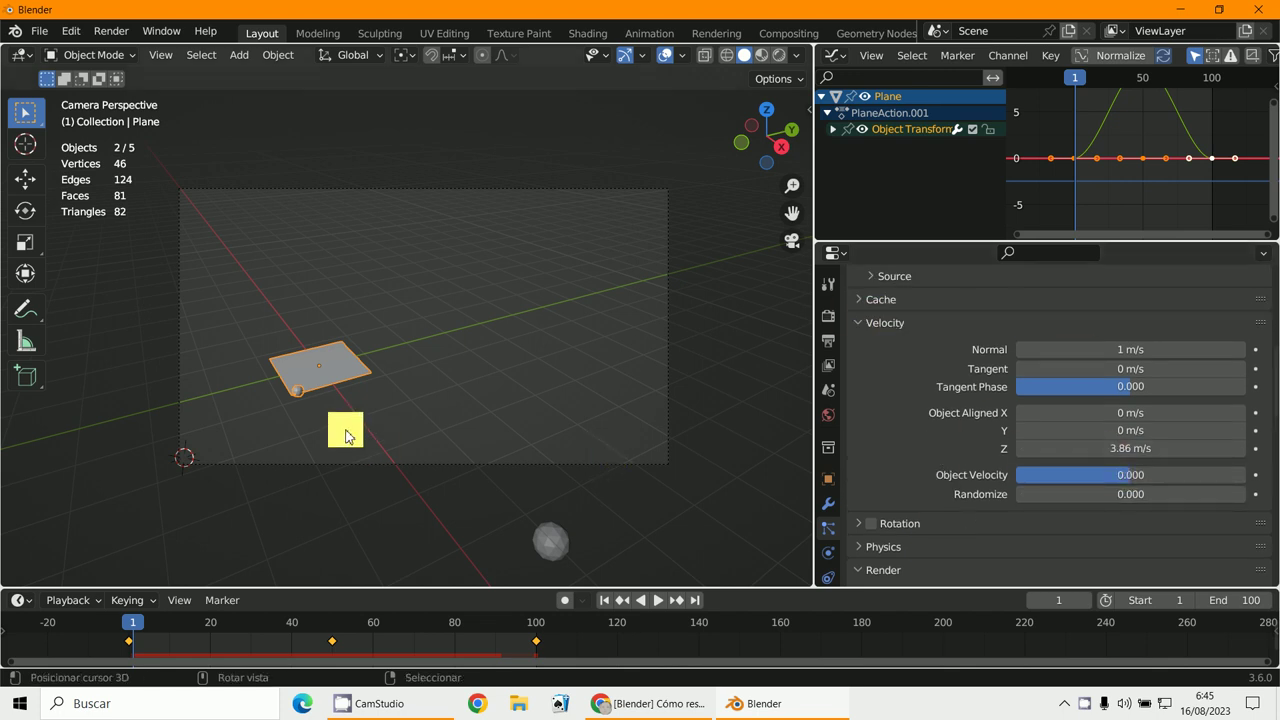
pyautogui.click(659, 601)
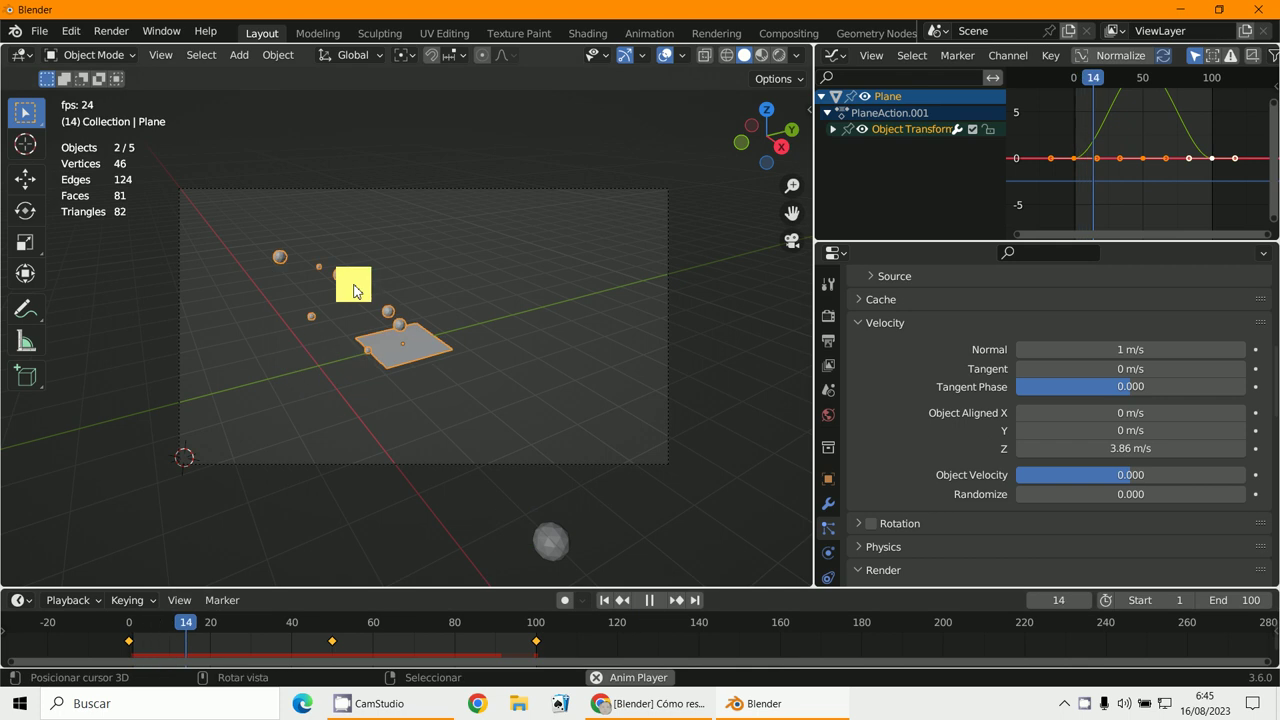
pyautogui.click(1147, 461)
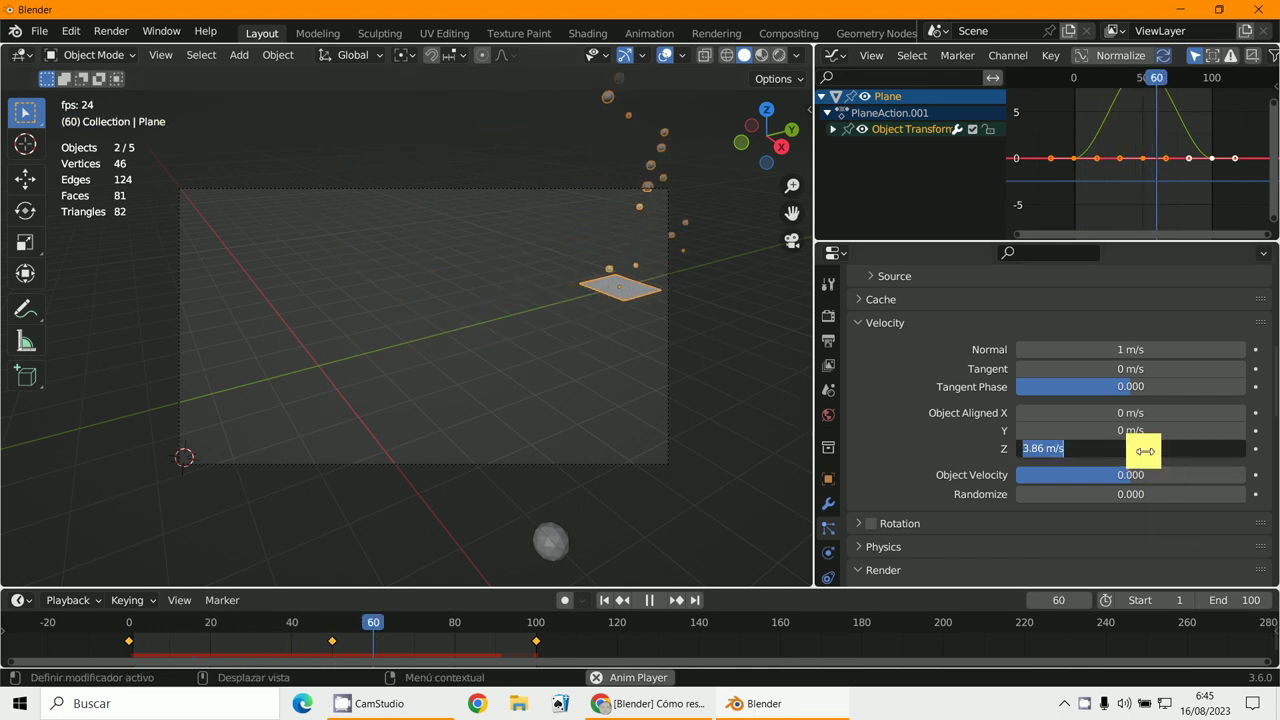
pyautogui.write('0')
pyautogui.press('Return')
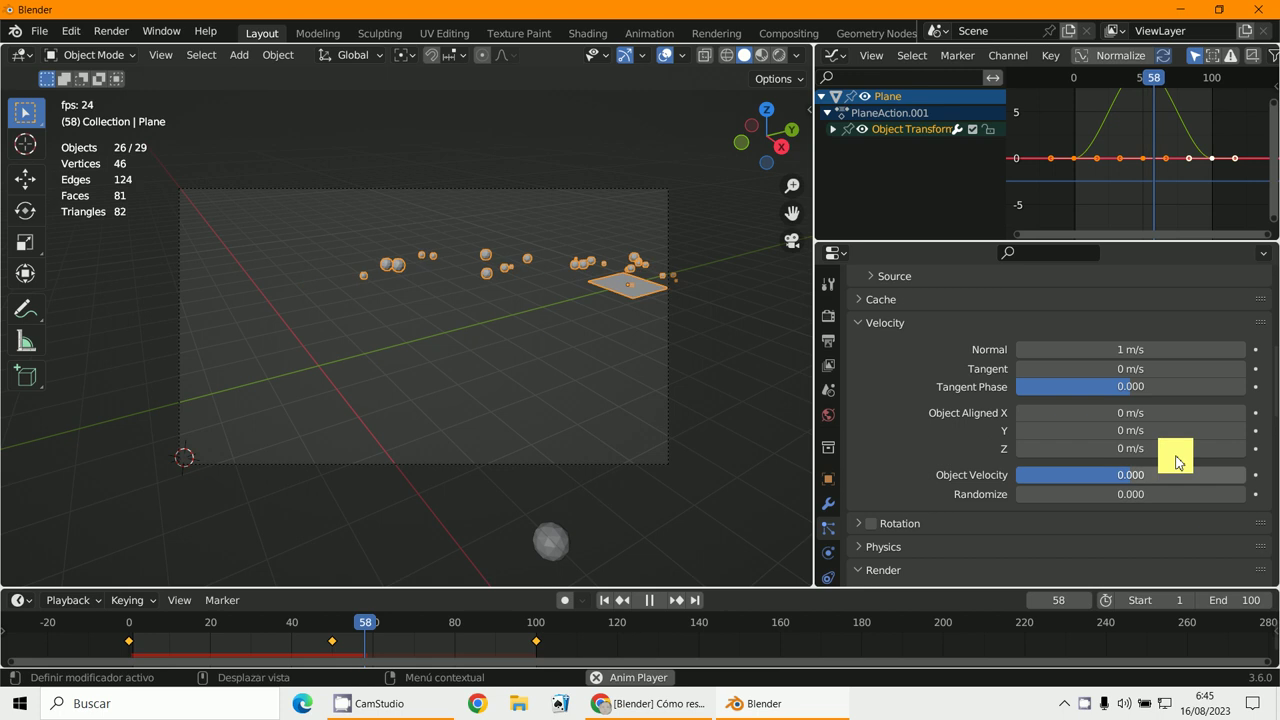
pyautogui.moveTo(1140, 446)
pyautogui.mouseDown()
pyautogui.moveTo(543, 280)
pyautogui.moveTo(717, 283)
pyautogui.moveTo(625, 294)
pyautogui.moveTo(1128, 446)
pyautogui.mouseUp()
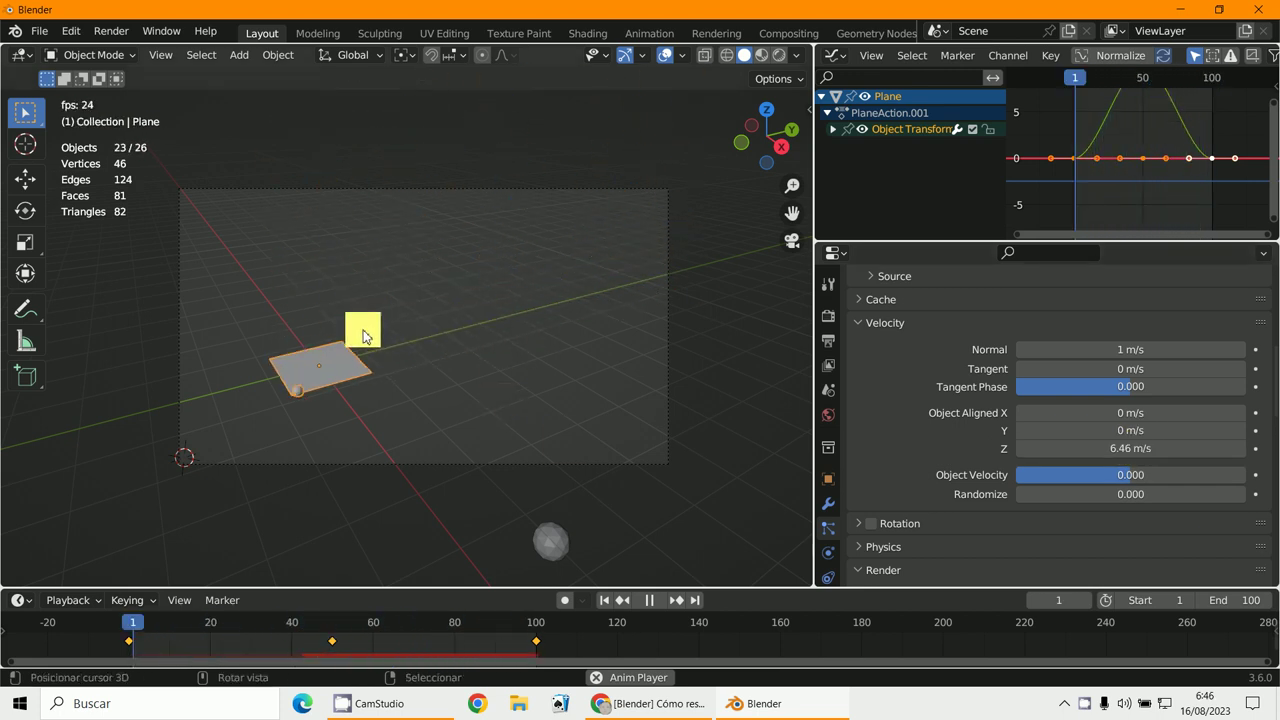
# Set the particles' object-aligned Z velocity to 5 m/s and stop the playback.
pyautogui.moveTo(1146, 450); pyautogui.dragTo(600, 285)
pyautogui.click(1143, 448)
pyautogui.write('5')
pyautogui.press('Return')
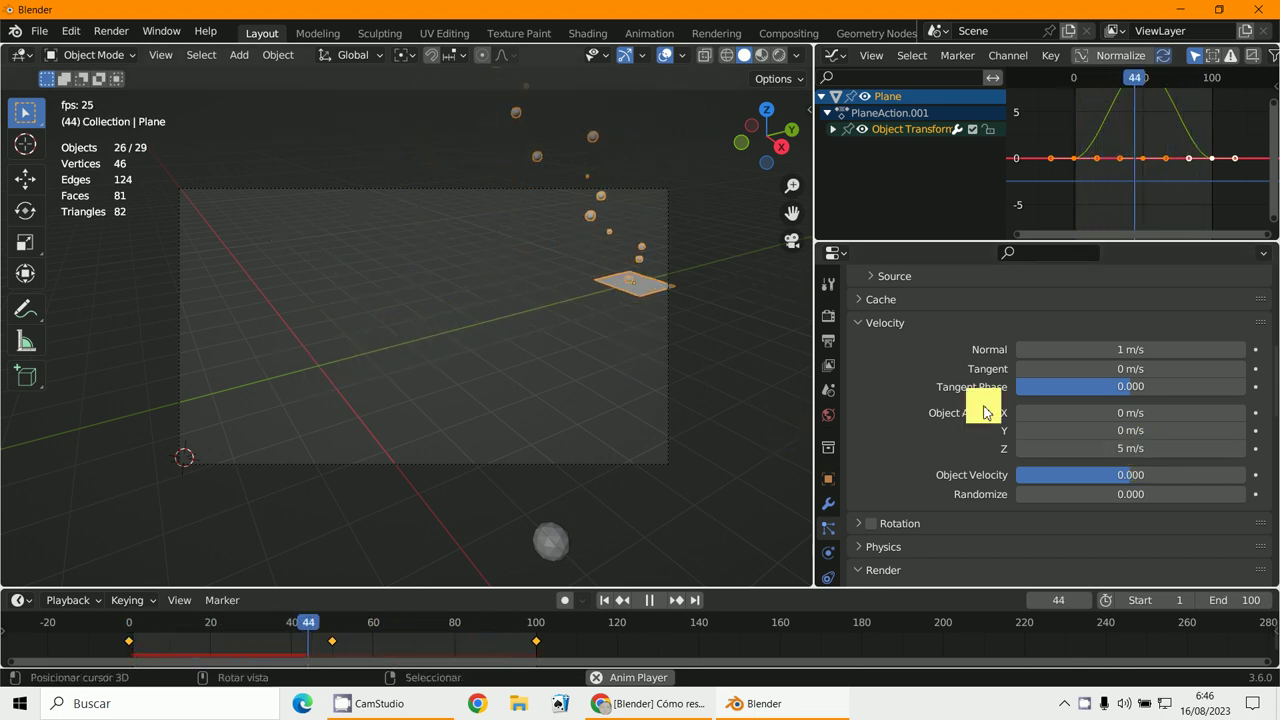
pyautogui.press('Escape')
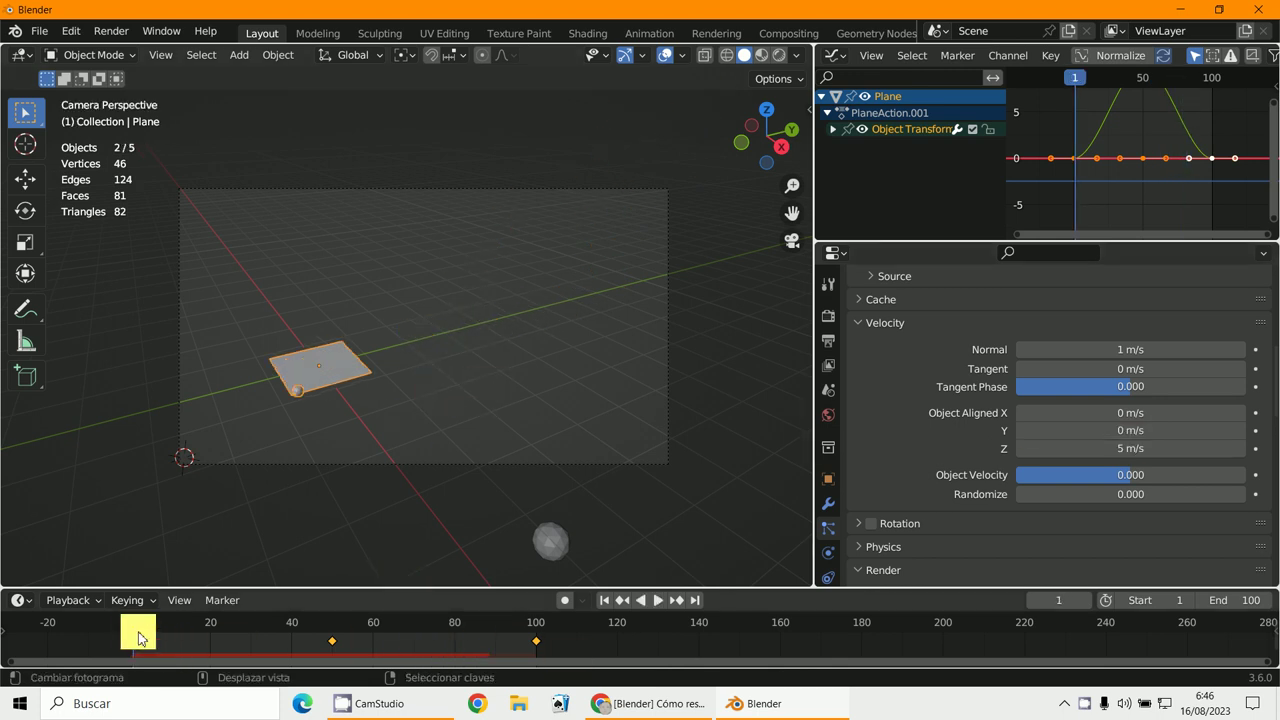
# Scrub the animation to frame 50 and back to the start to examine the plane's movement.
pyautogui.moveTo(135, 628); pyautogui.dragTo(332, 655)
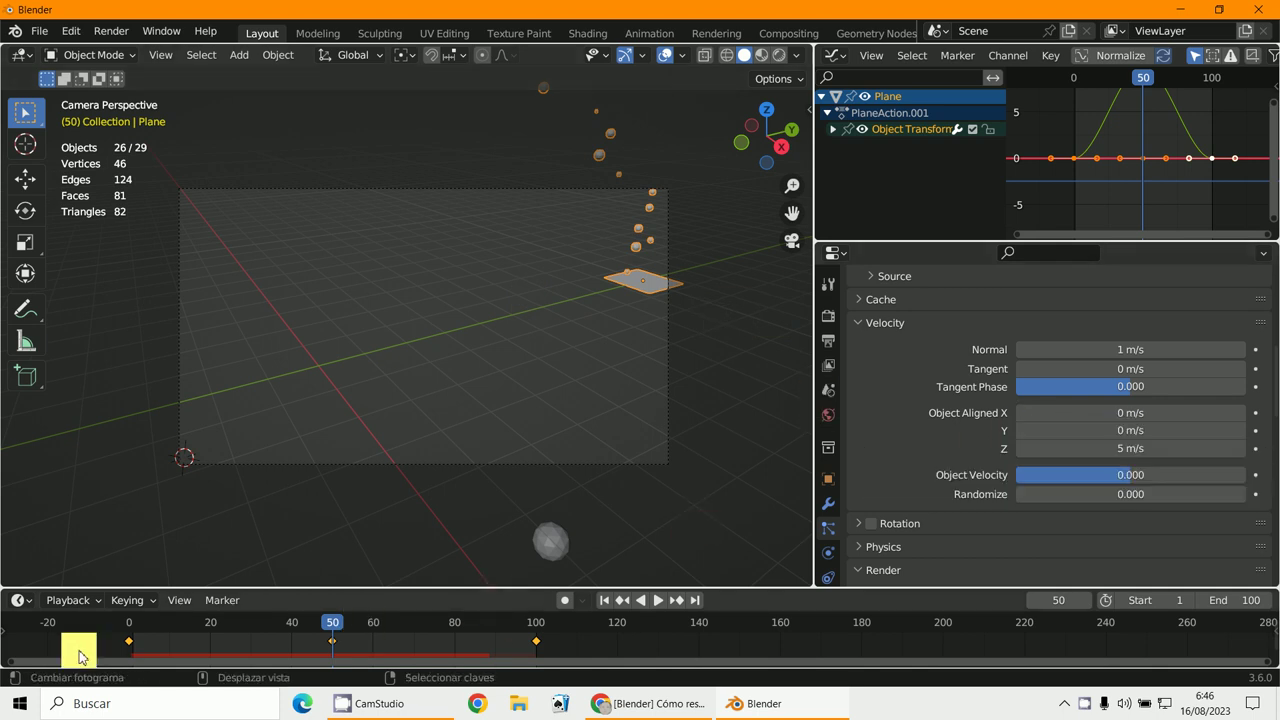
pyautogui.moveTo(137, 650); pyautogui.dragTo(131, 650)
pyautogui.press('space')
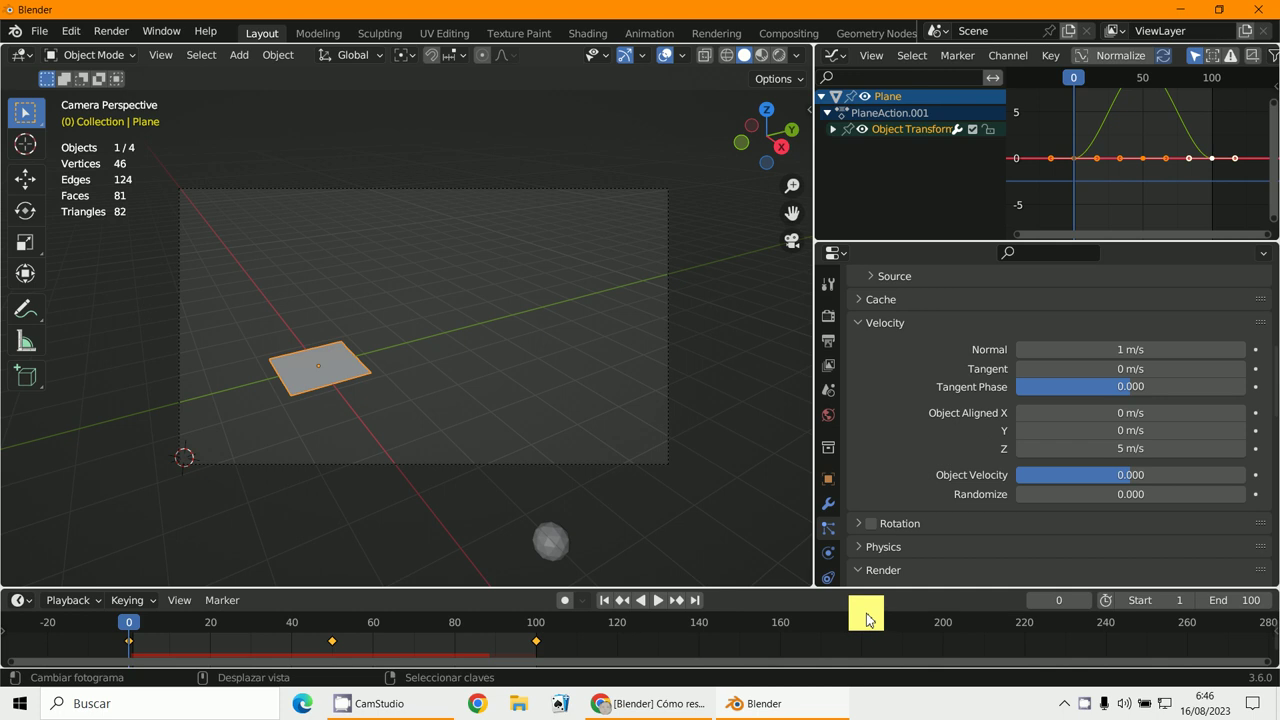
# Go to frame 1 and set the particles' object-aligned Y velocity to -4 m/s.
pyautogui.click(1087, 604)
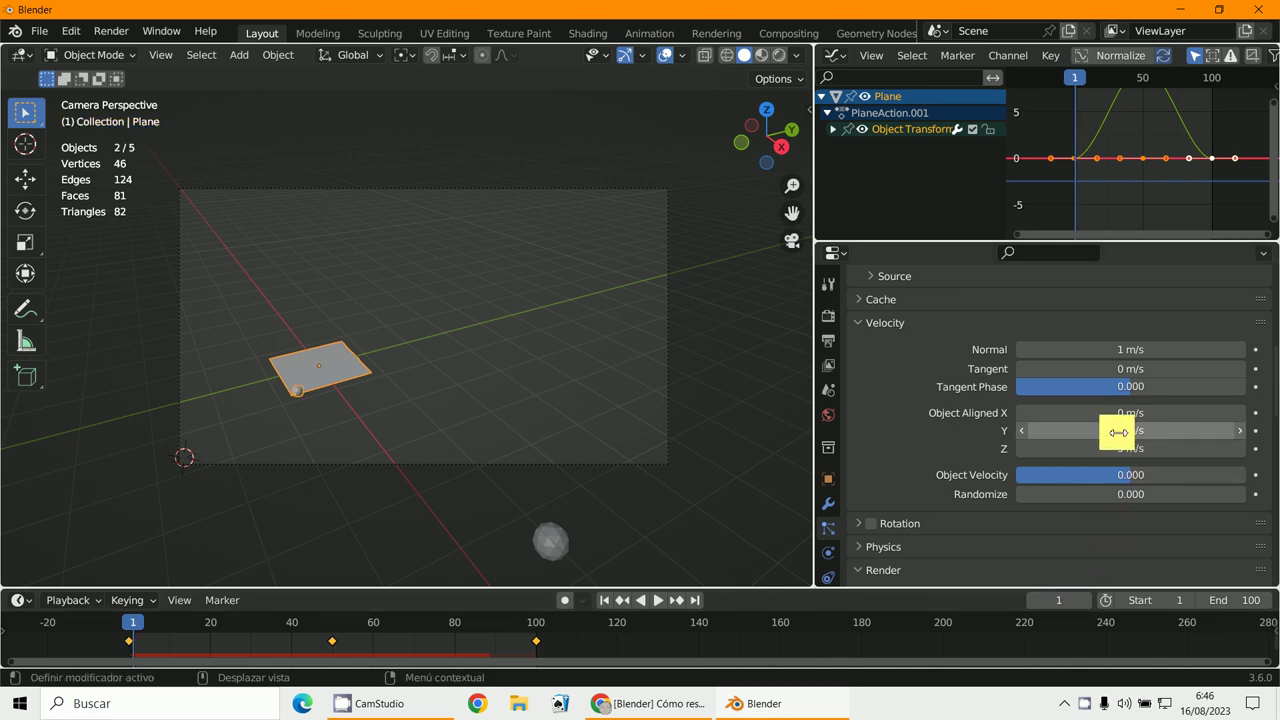
pyautogui.rightClick(1118, 432)
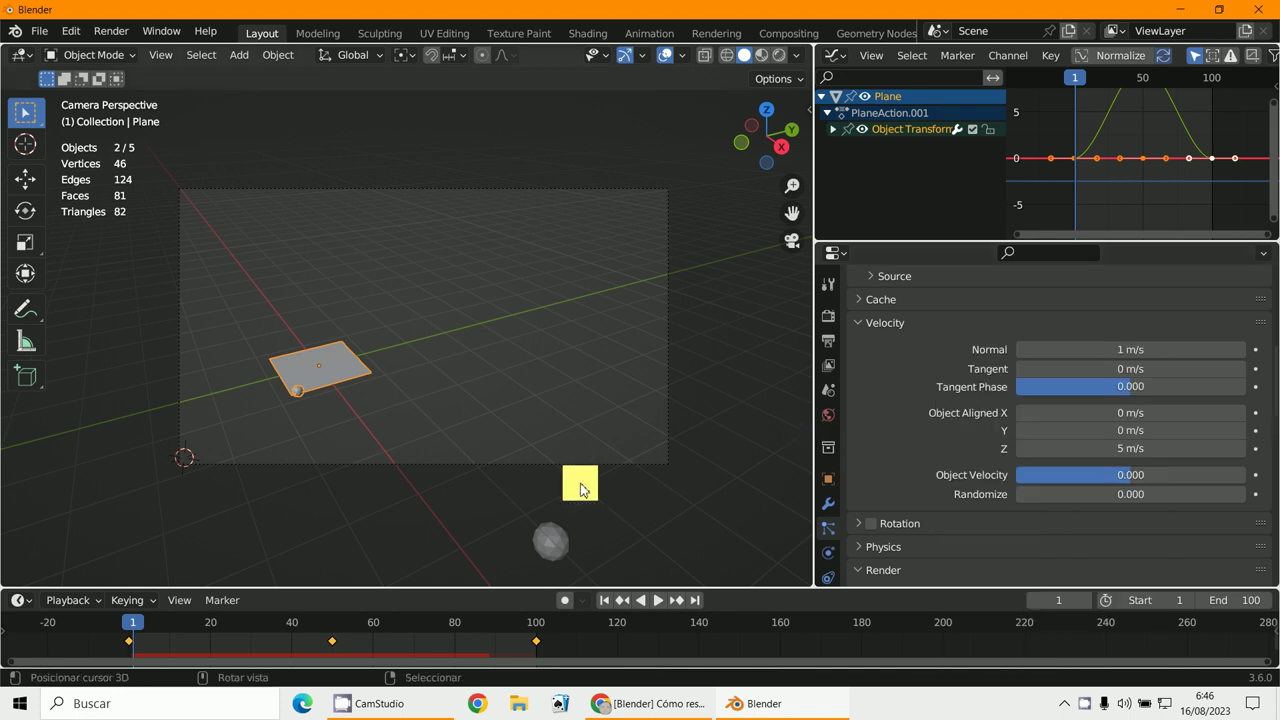
pyautogui.click(1131, 431)
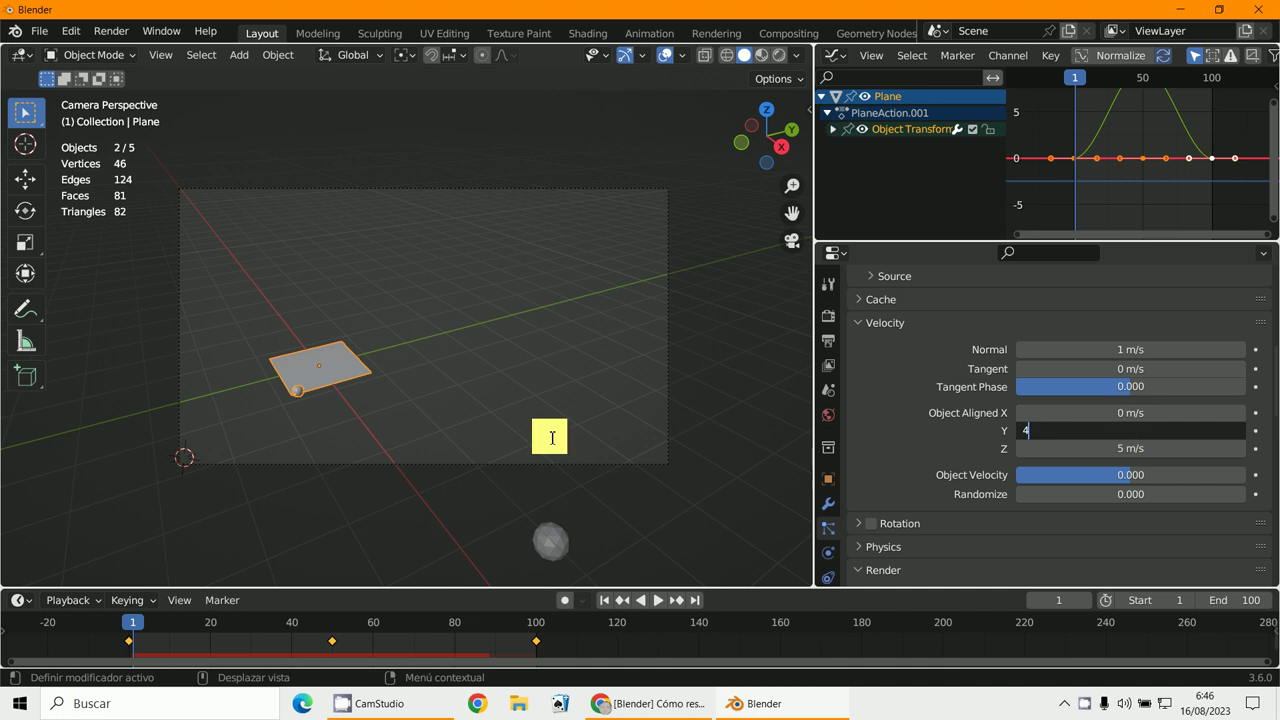
pyautogui.write('4')
pyautogui.press('Return')
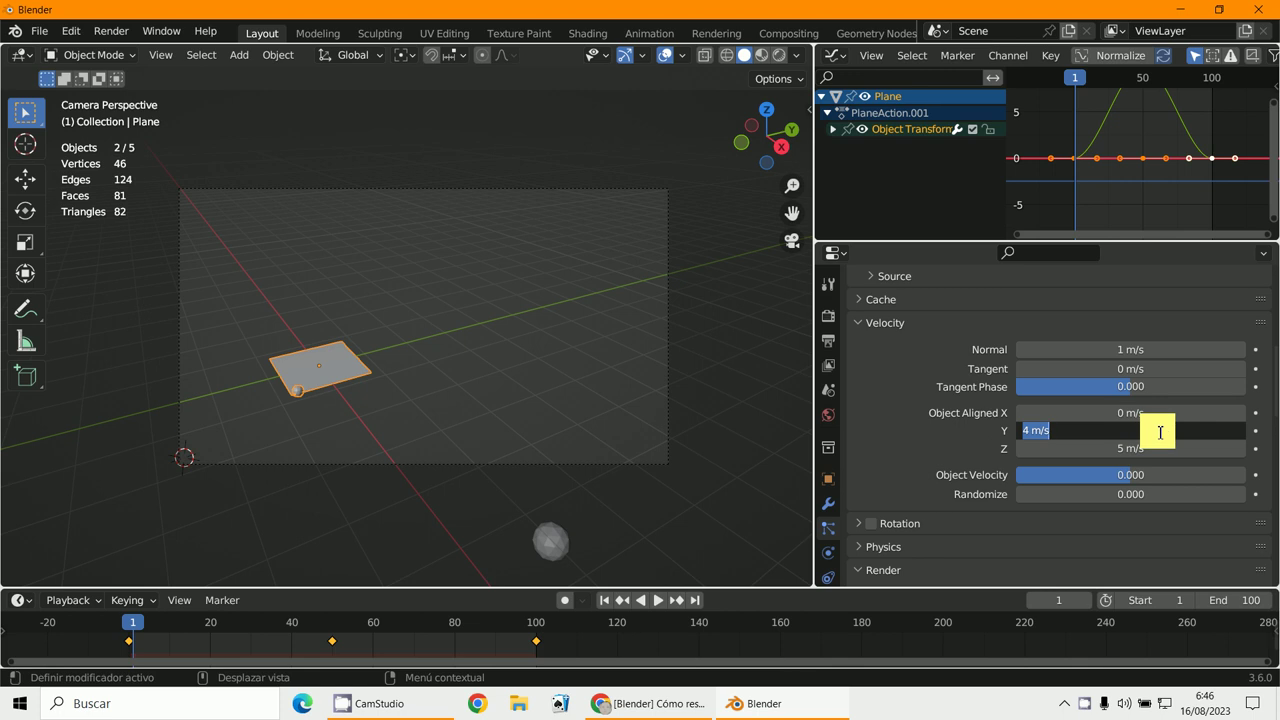
pyautogui.press('Return')
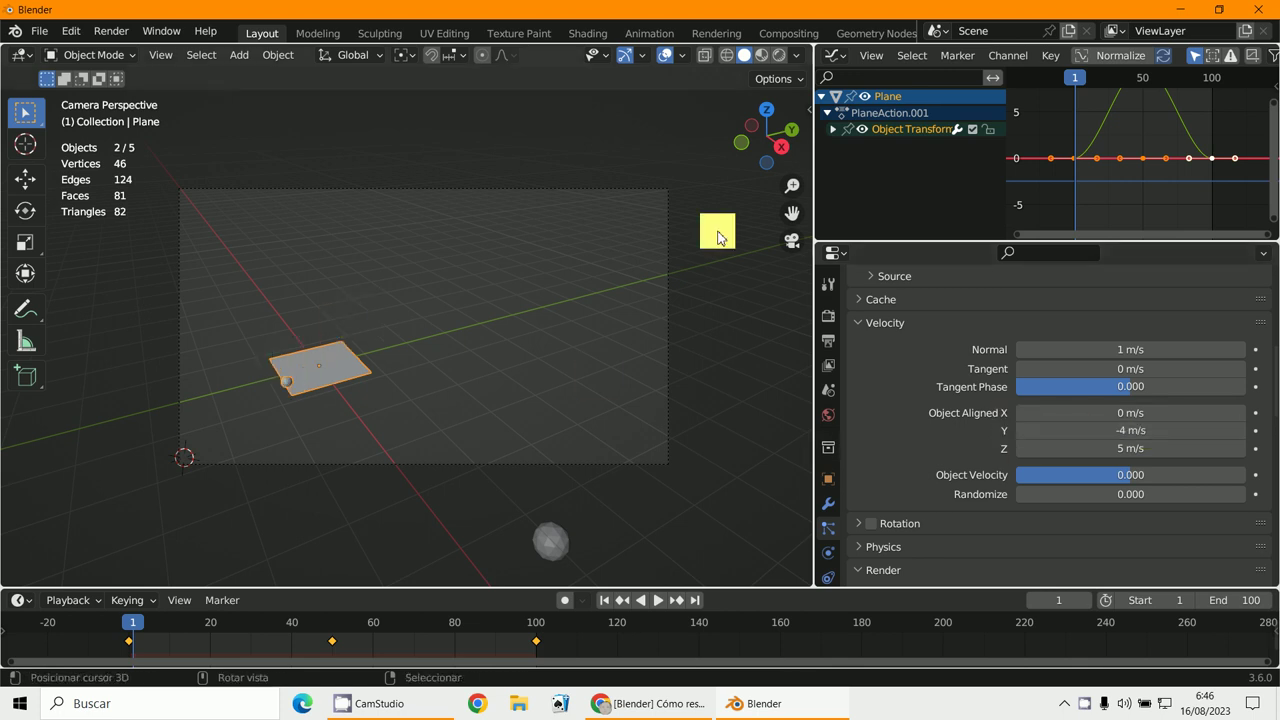
# Insert a single keyframe for the object-aligned Y velocity at frame 1 and play the animation to check the emission.
pyautogui.rightClick(1129, 436)
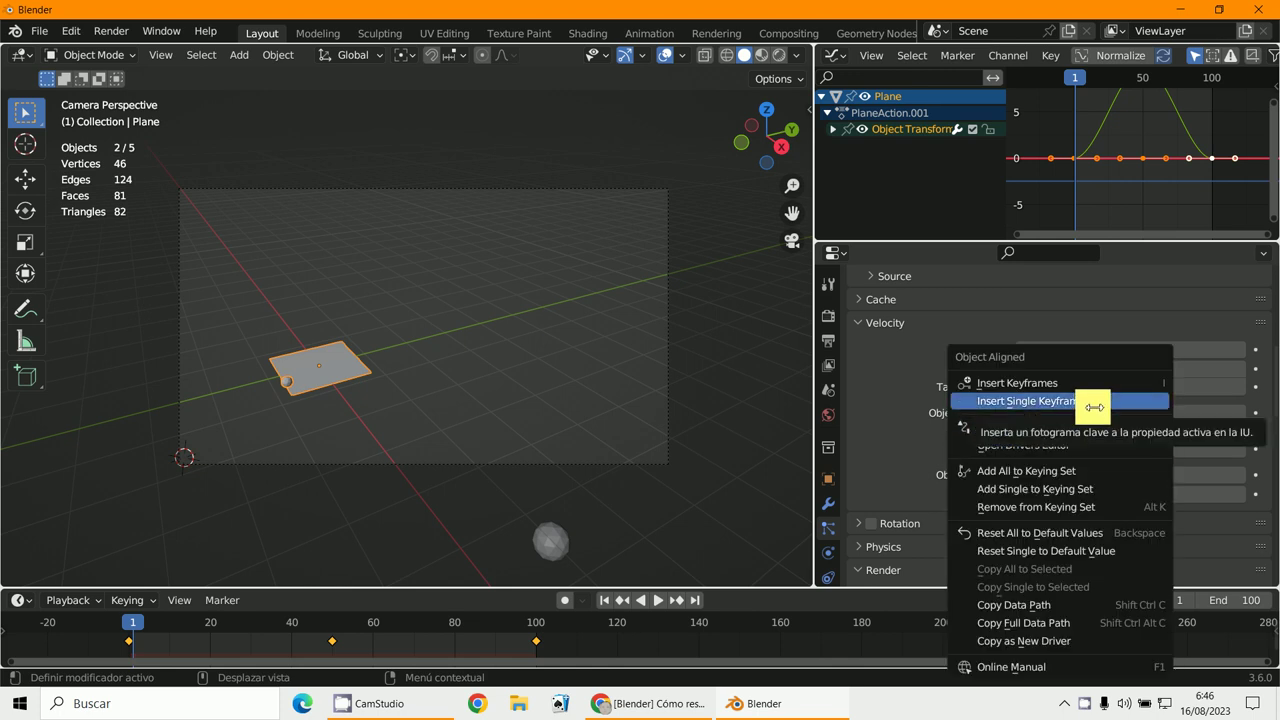
pyautogui.click(1094, 401)
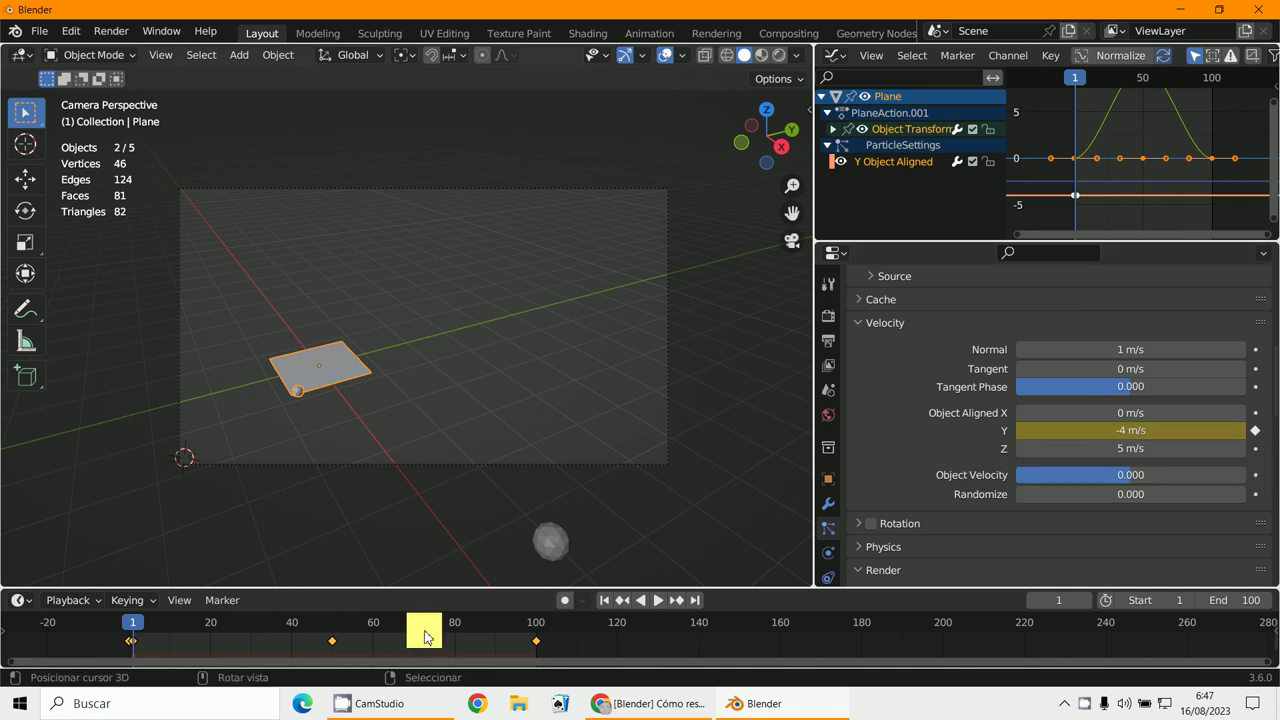
pyautogui.click(658, 602)
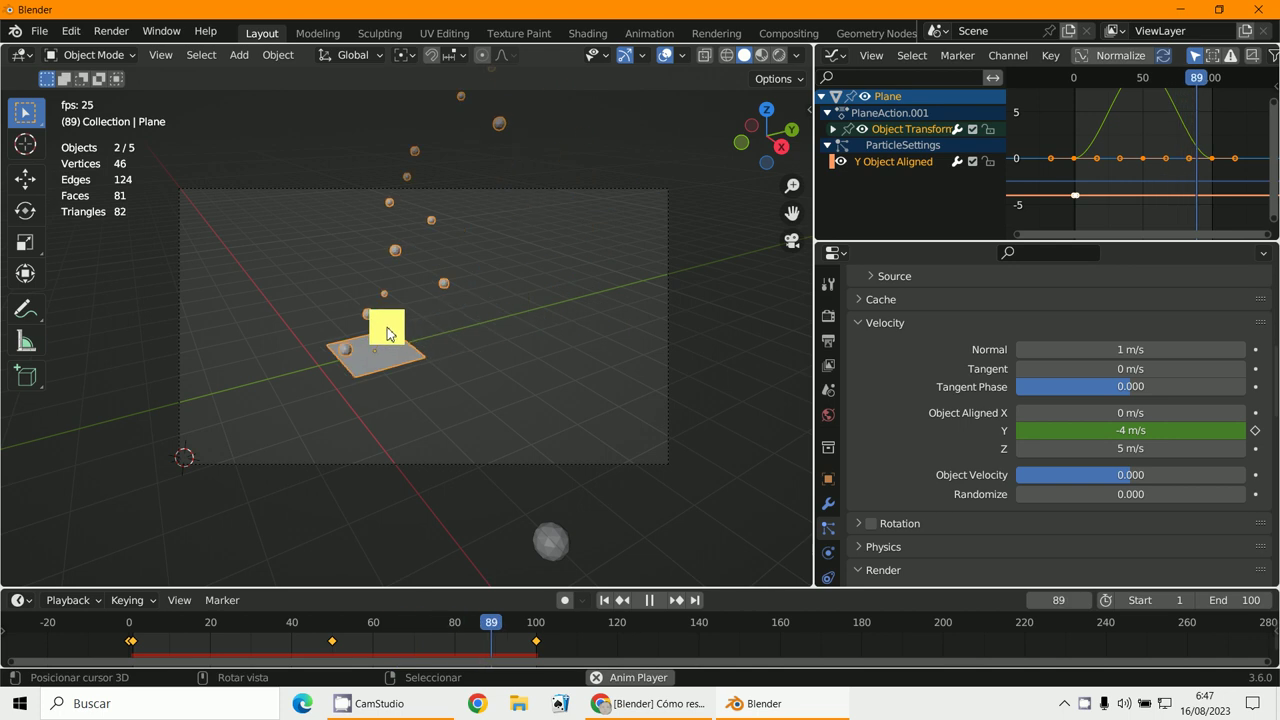
pyautogui.press('space')
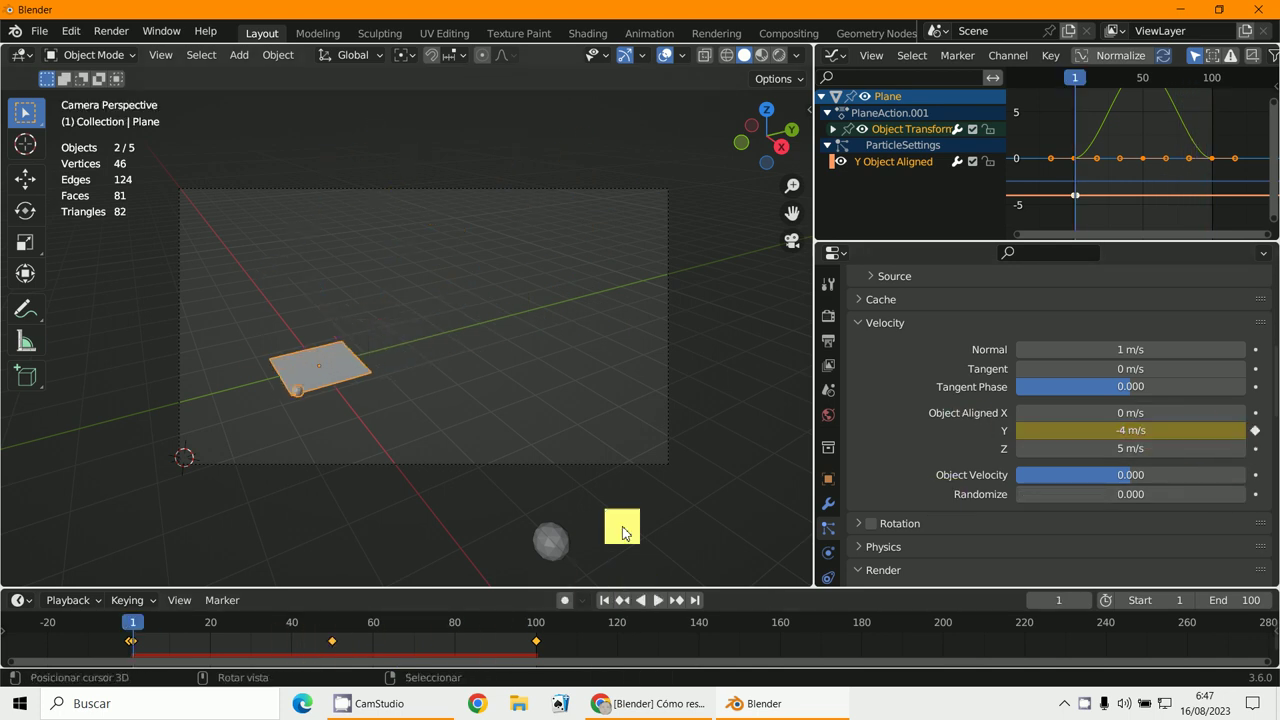
# At frame 50, set the object-aligned Y velocity to 0 m/s and insert a single keyframe for it.
pyautogui.click(333, 652)
pyautogui.click(1136, 437)
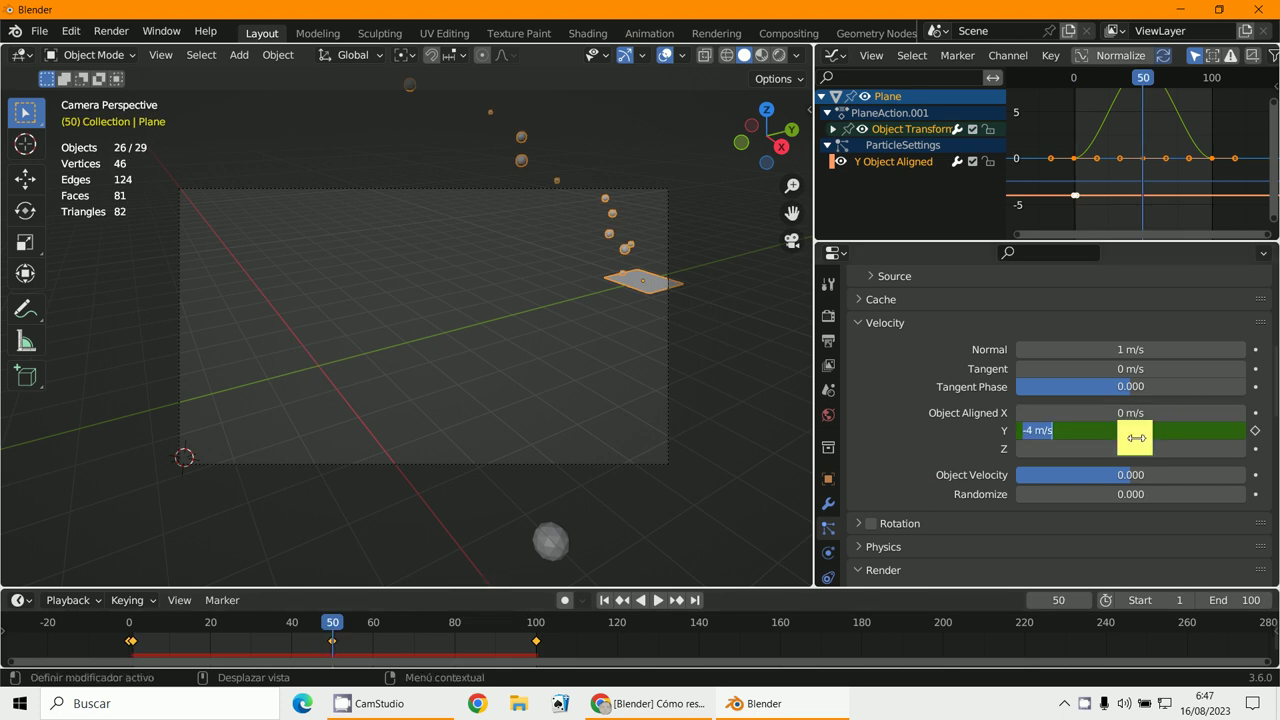
pyautogui.press('Return')
pyautogui.rightClick(1137, 431)
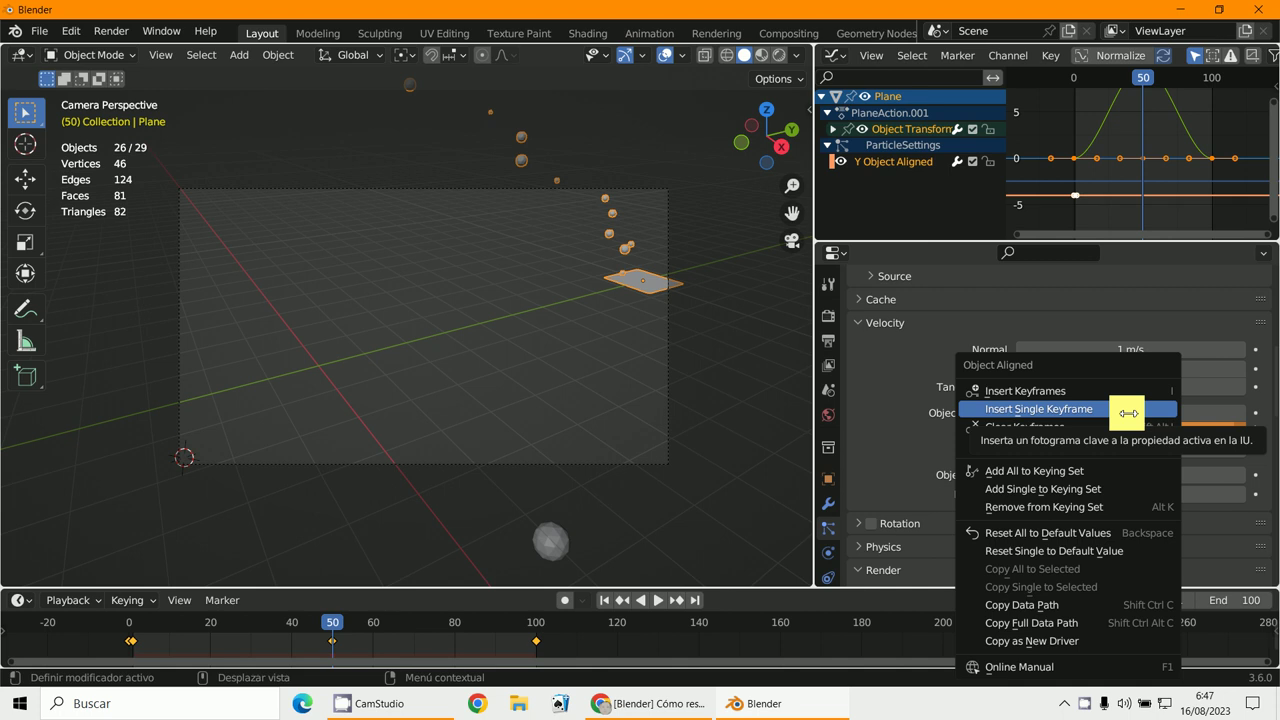
pyautogui.click(1128, 413)
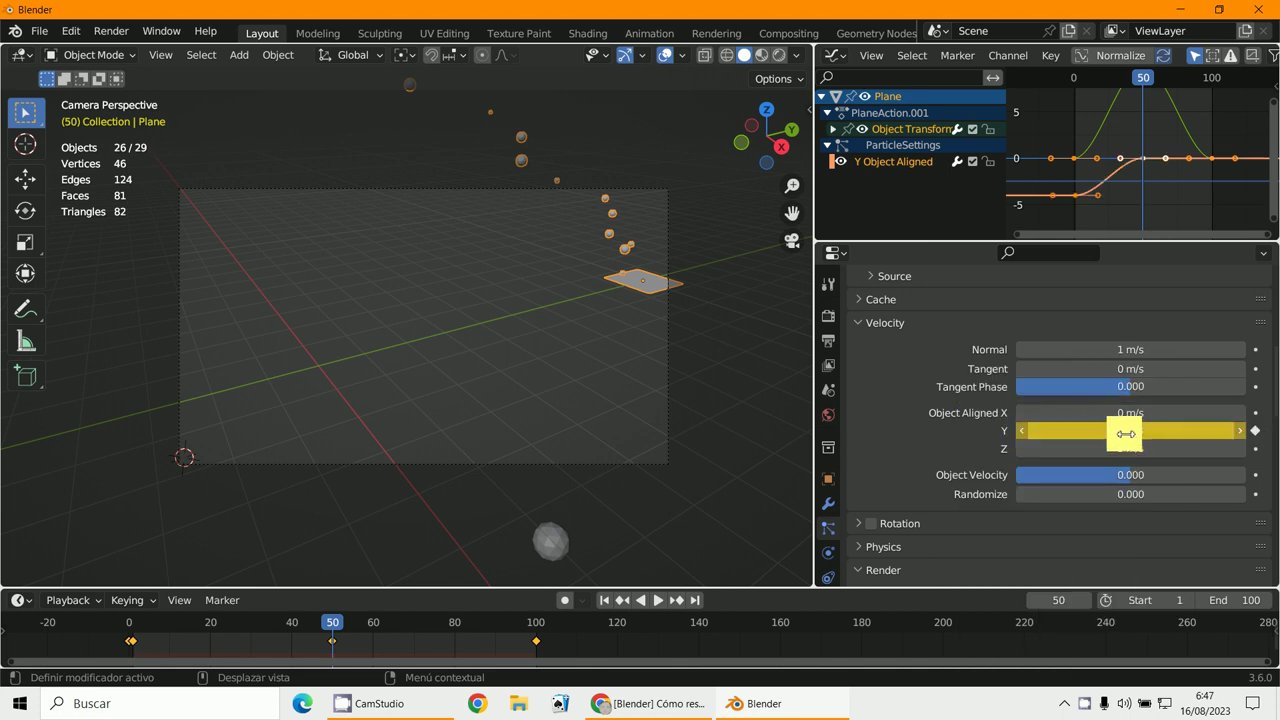
# At frame 100, keyframe the object-aligned Y velocity alone at 4 m/s and play back the animation.
pyautogui.click(538, 651)
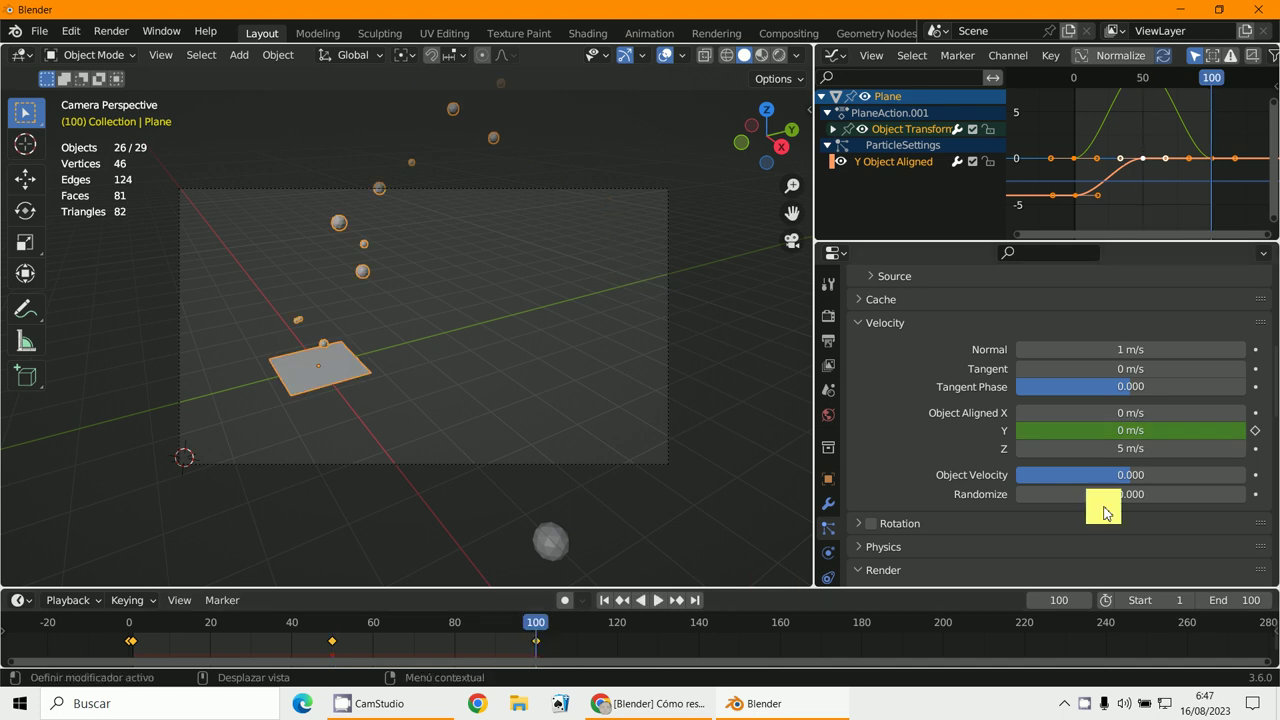
pyautogui.click(1152, 431)
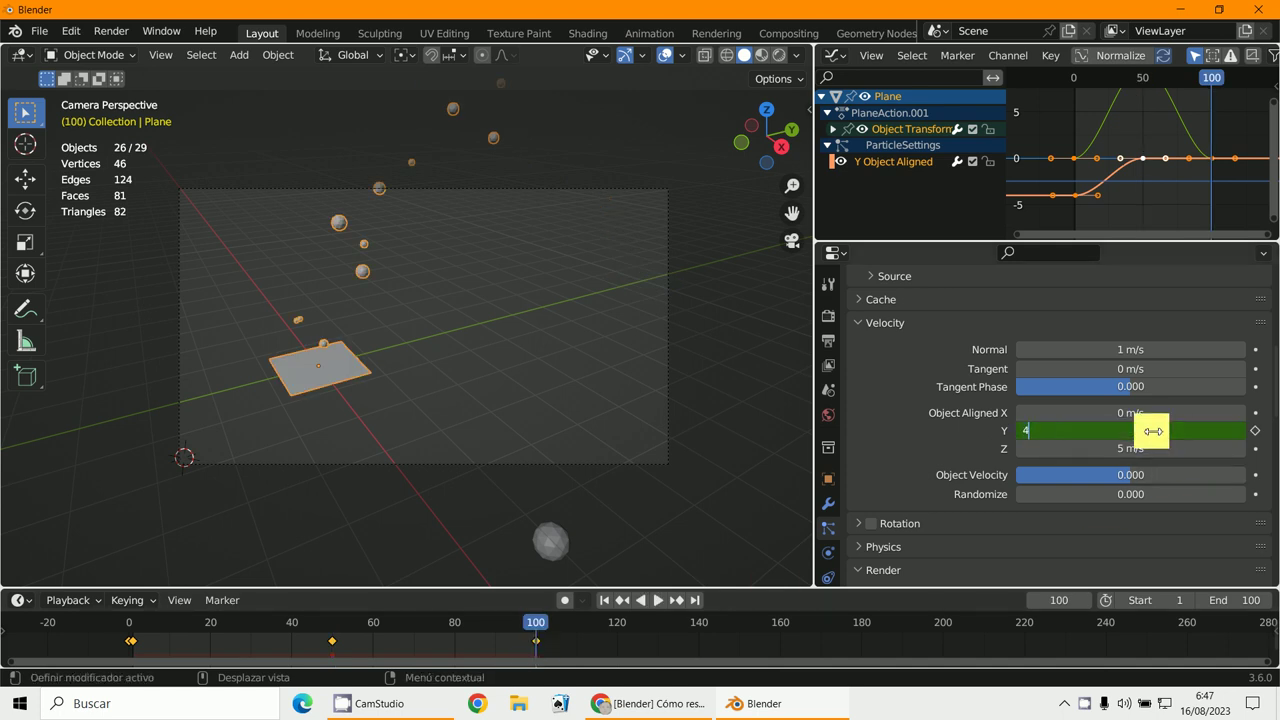
pyautogui.write('4')
pyautogui.press('Return')
pyautogui.rightClick(1113, 431)
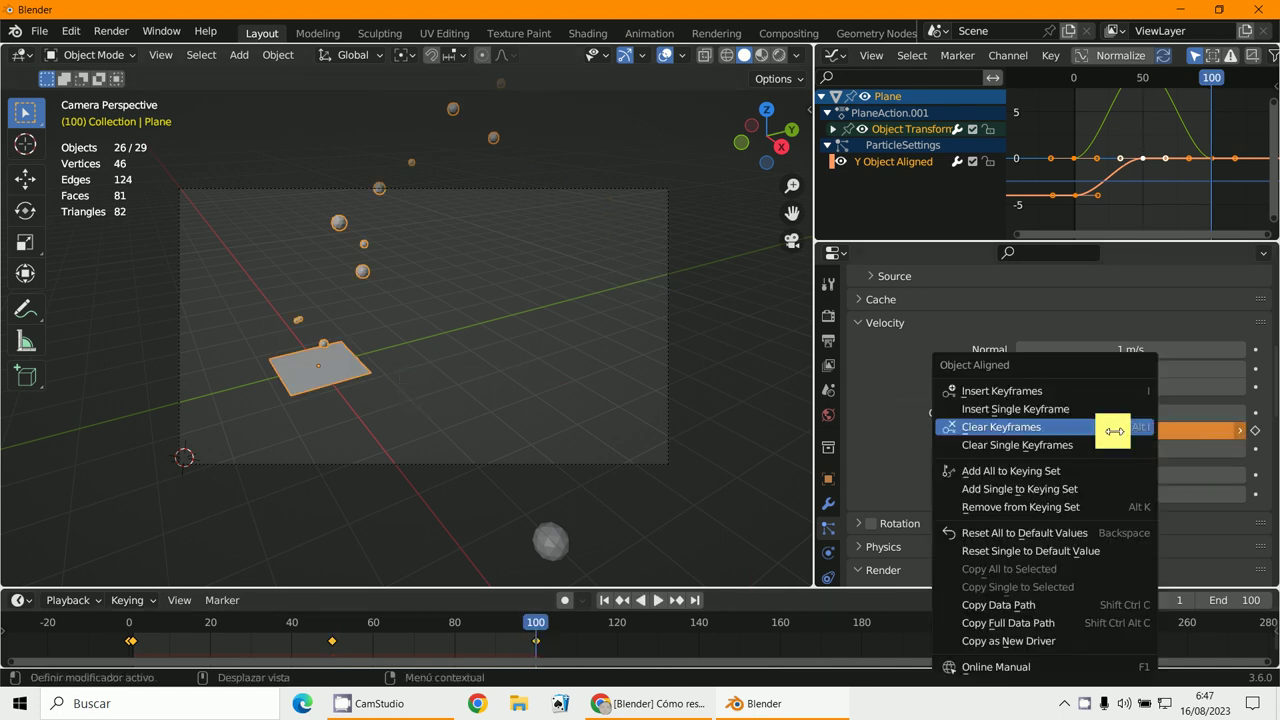
pyautogui.click(1106, 409)
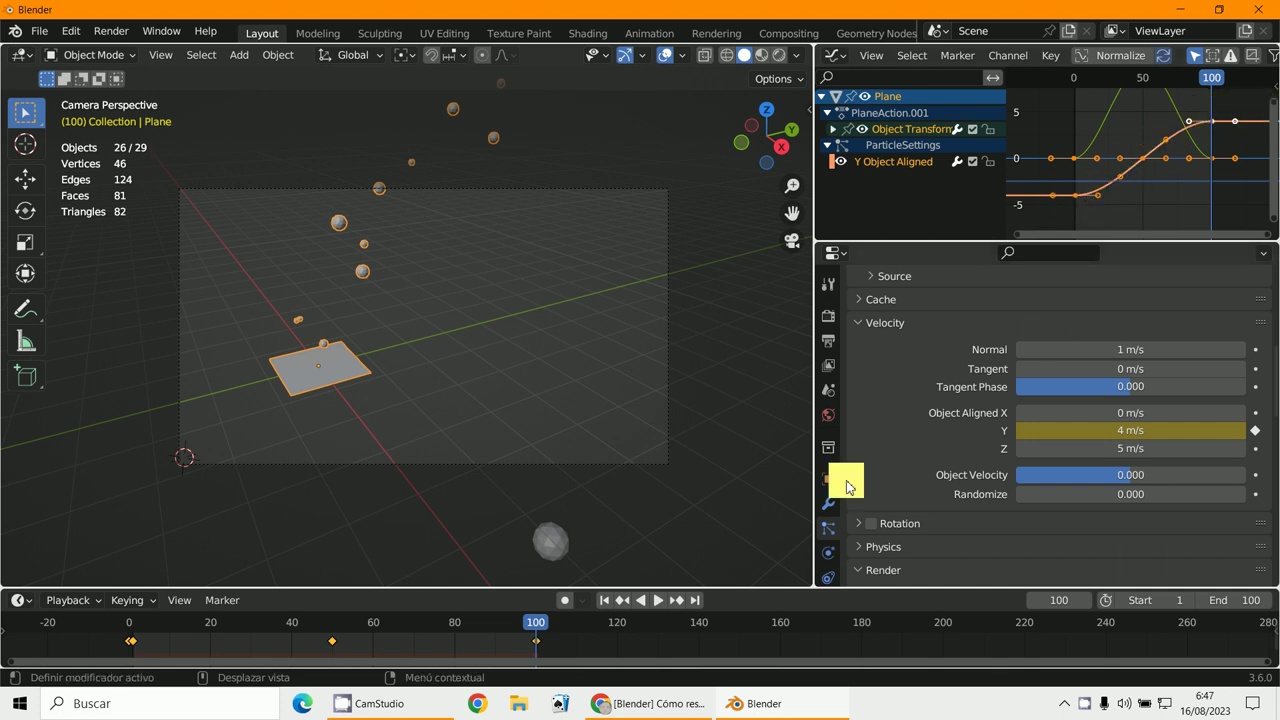
pyautogui.click(652, 610)
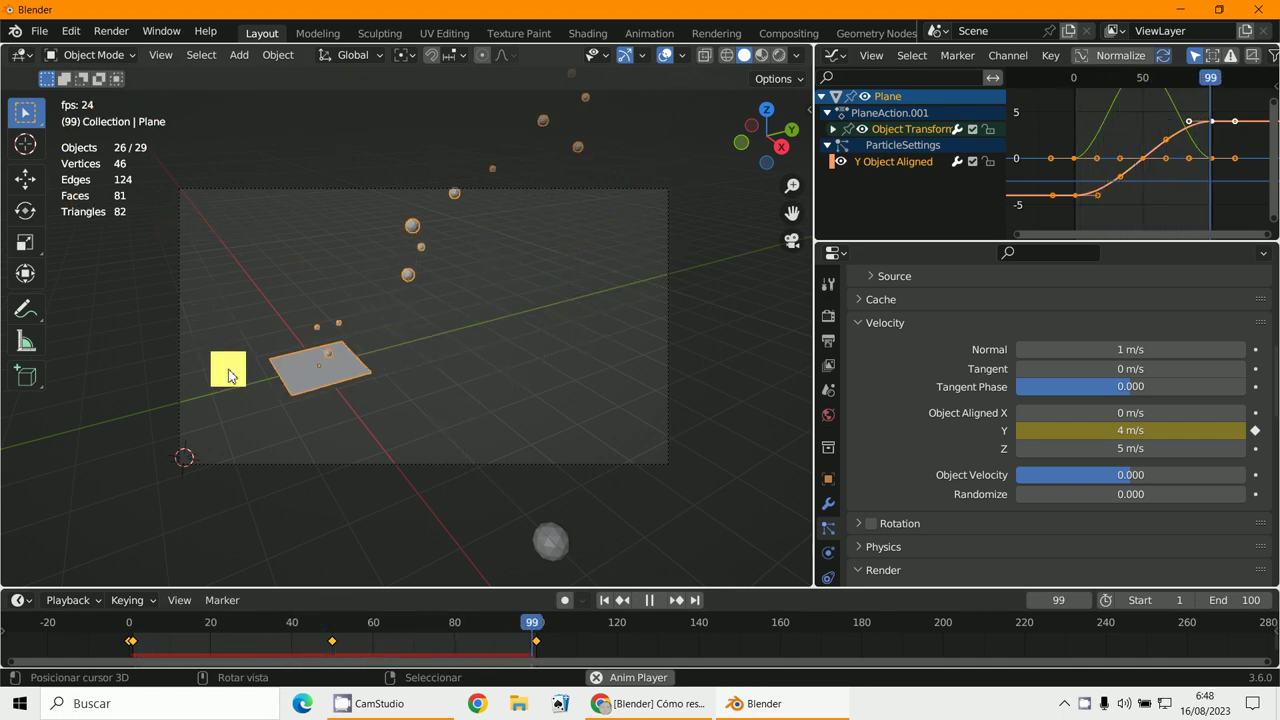
pyautogui.press('Escape')
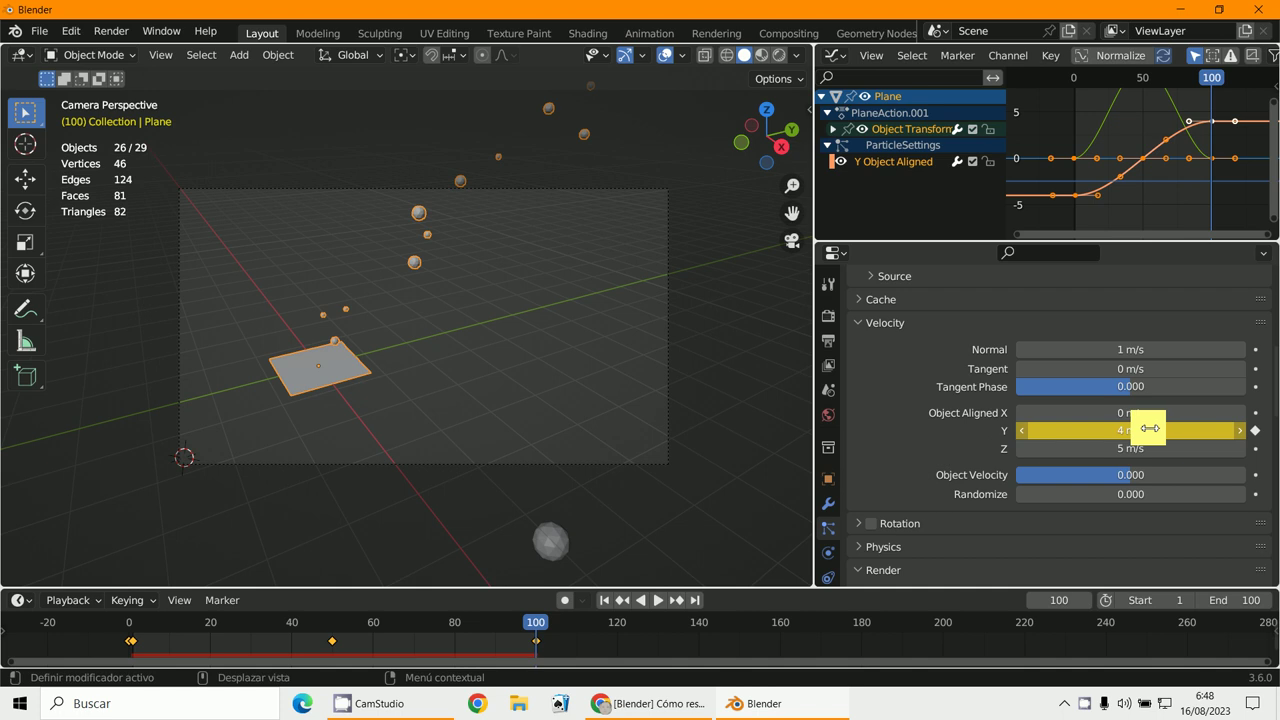
# Delete the keyframe at frame 100 and clear all remaining keyframes from the particles' object-aligned Y velocity.
pyautogui.rightClick(1146, 428)
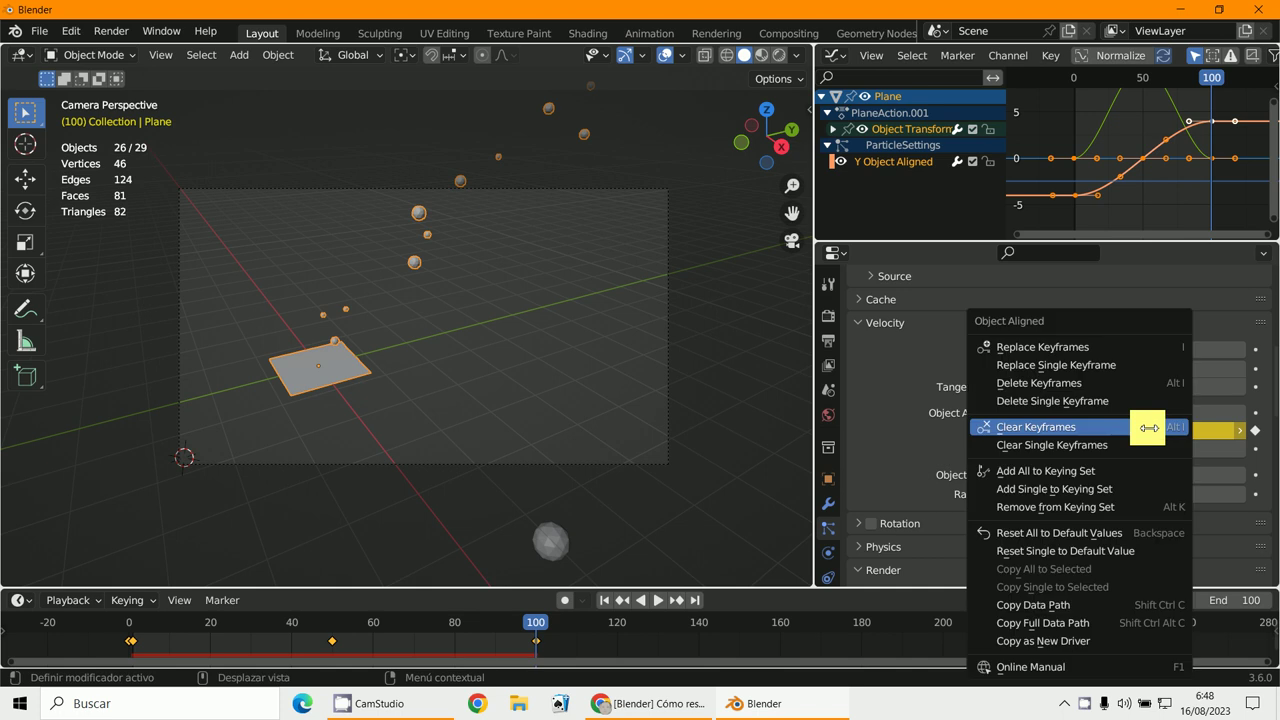
pyautogui.click(1112, 382)
pyautogui.rightClick(1118, 427)
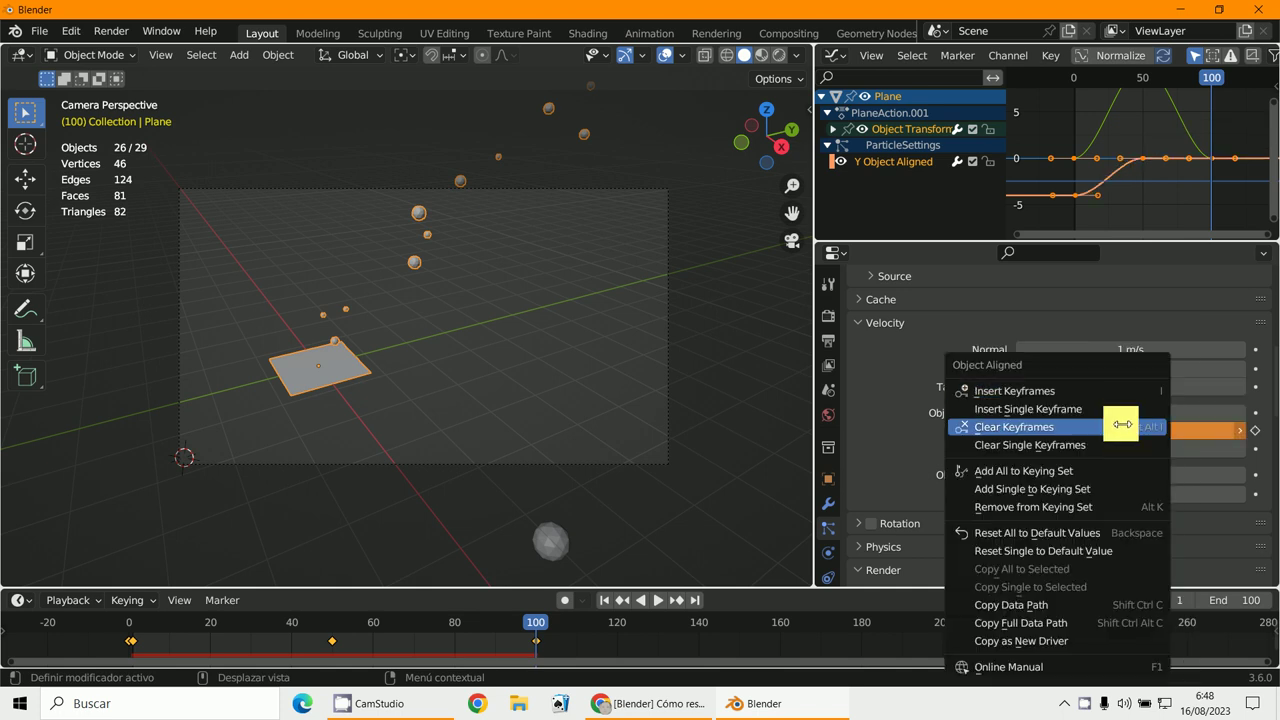
pyautogui.click(1094, 427)
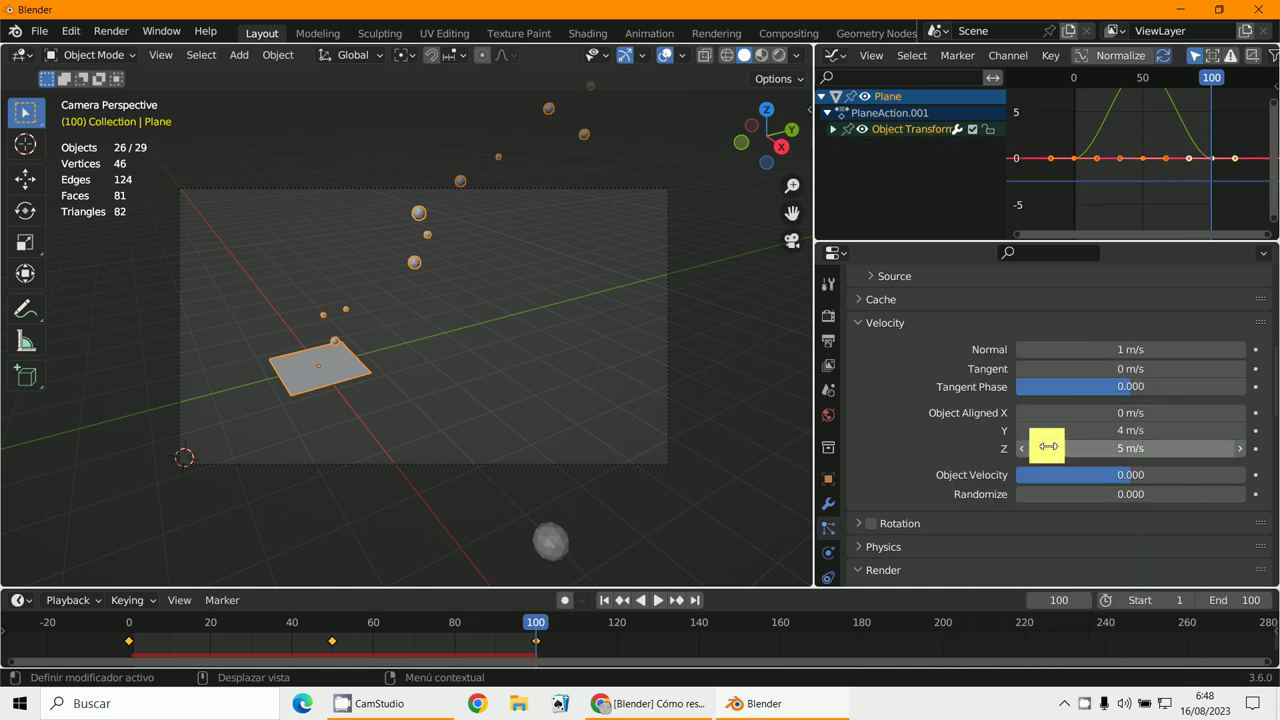
# Go to frame 0 and insert a single keyframe for the object-aligned Y velocity at 4 m/s.
pyautogui.click(127, 645)
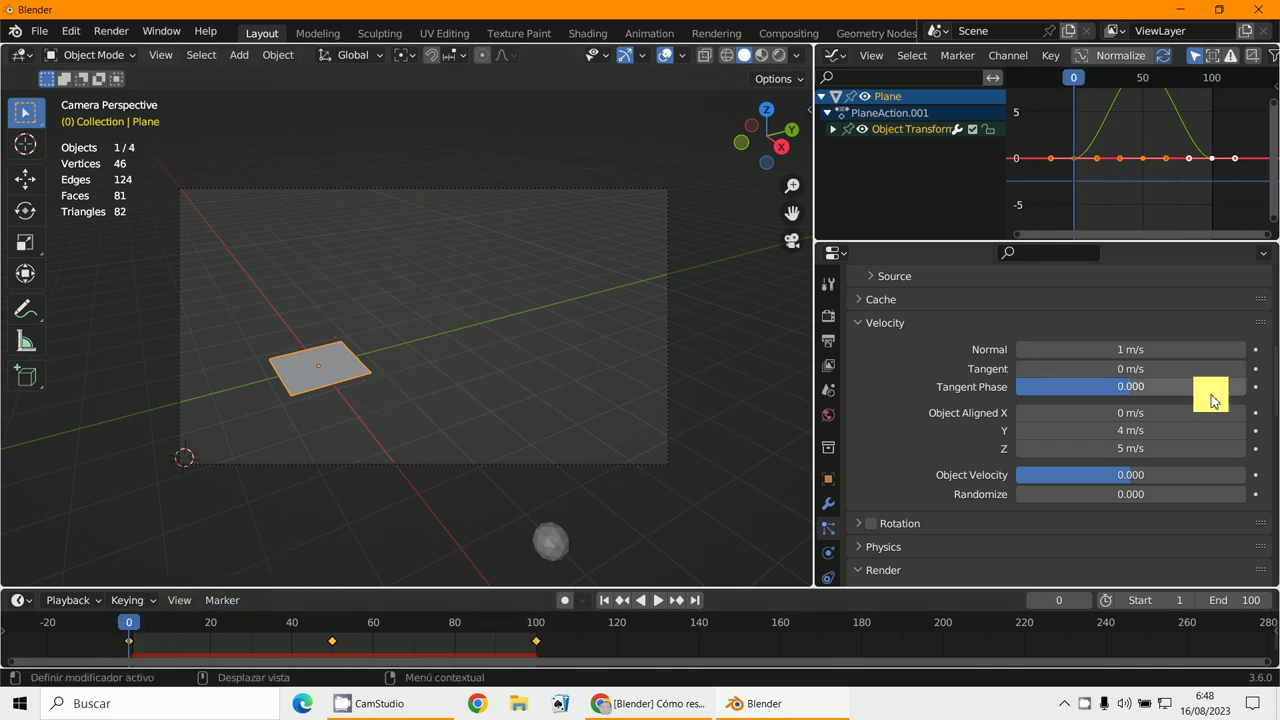
pyautogui.click(1128, 429)
pyautogui.click(660, 383)
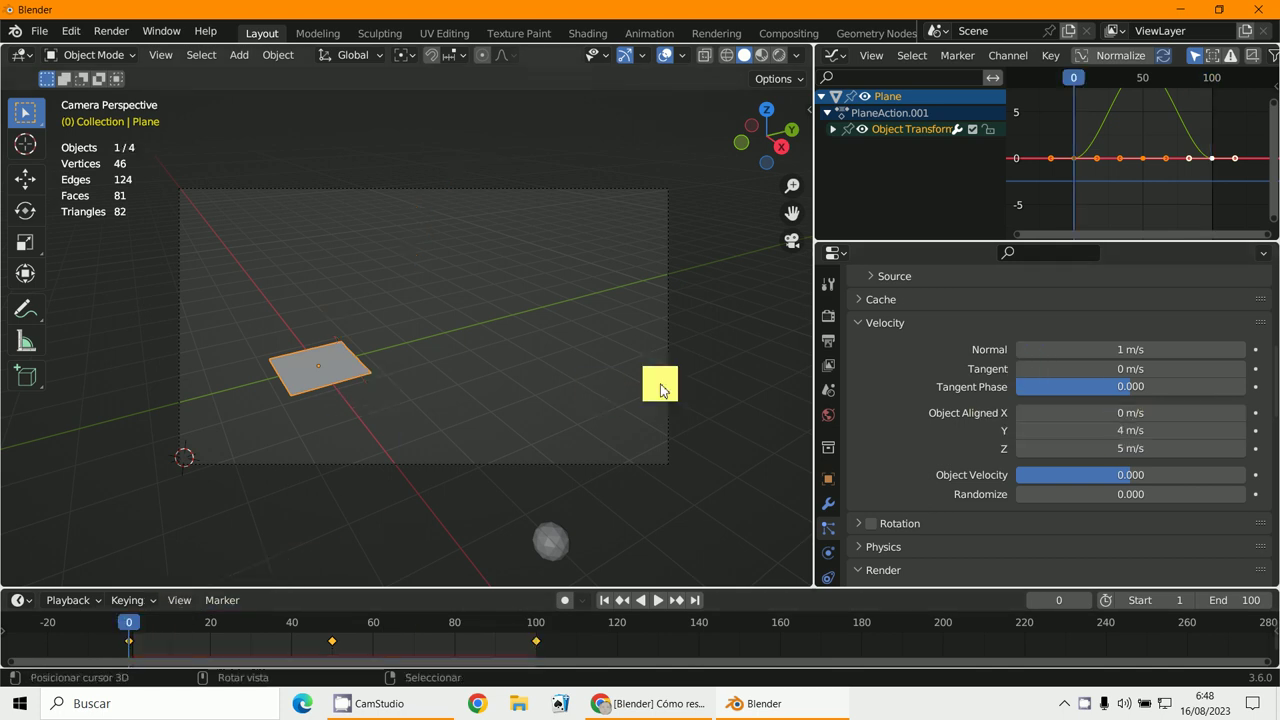
pyautogui.rightClick(1132, 429)
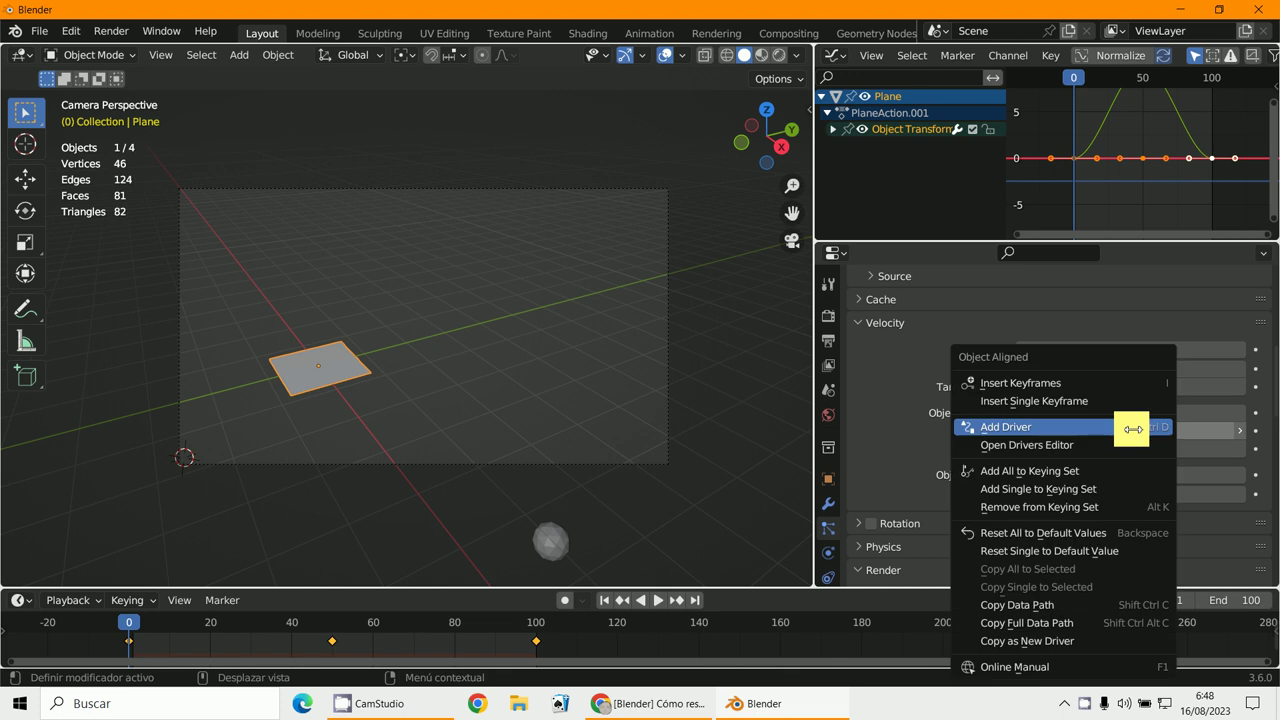
pyautogui.click(1067, 402)
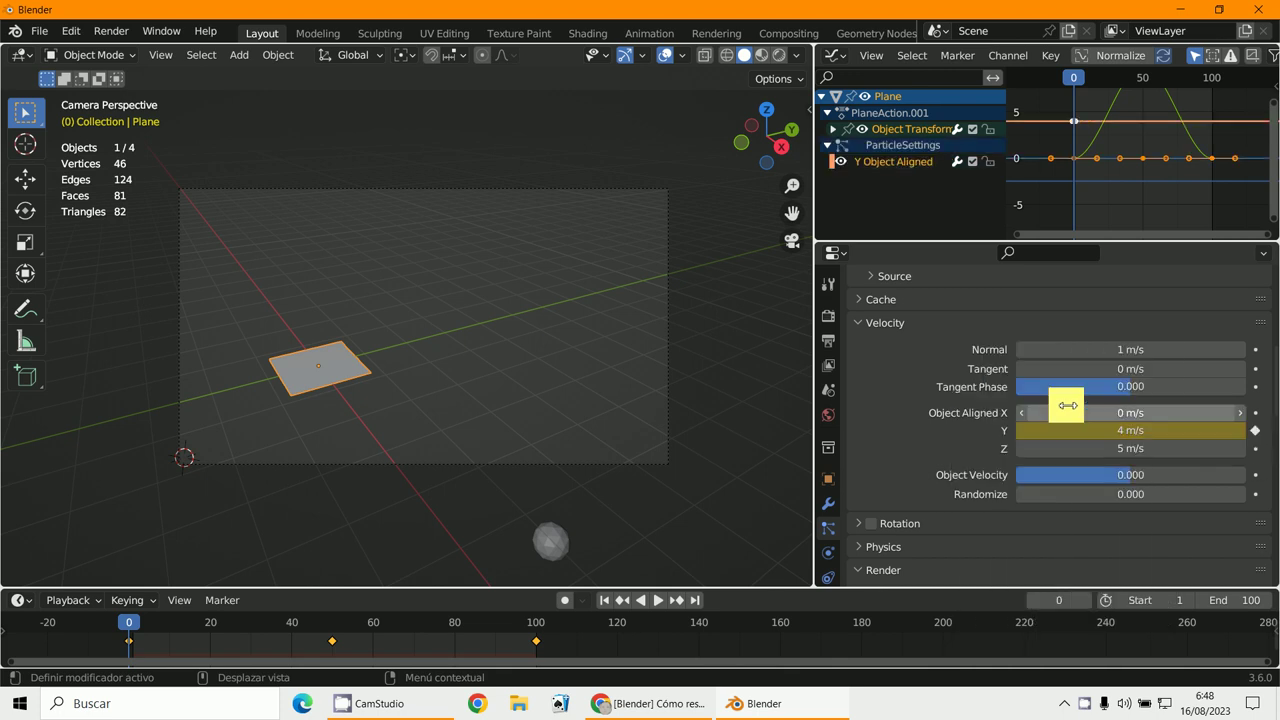
# At frame 100, set the object-aligned Y velocity to -4 m/s and insert a single keyframe for it.
pyautogui.click(536, 650)
pyautogui.click(1146, 425)
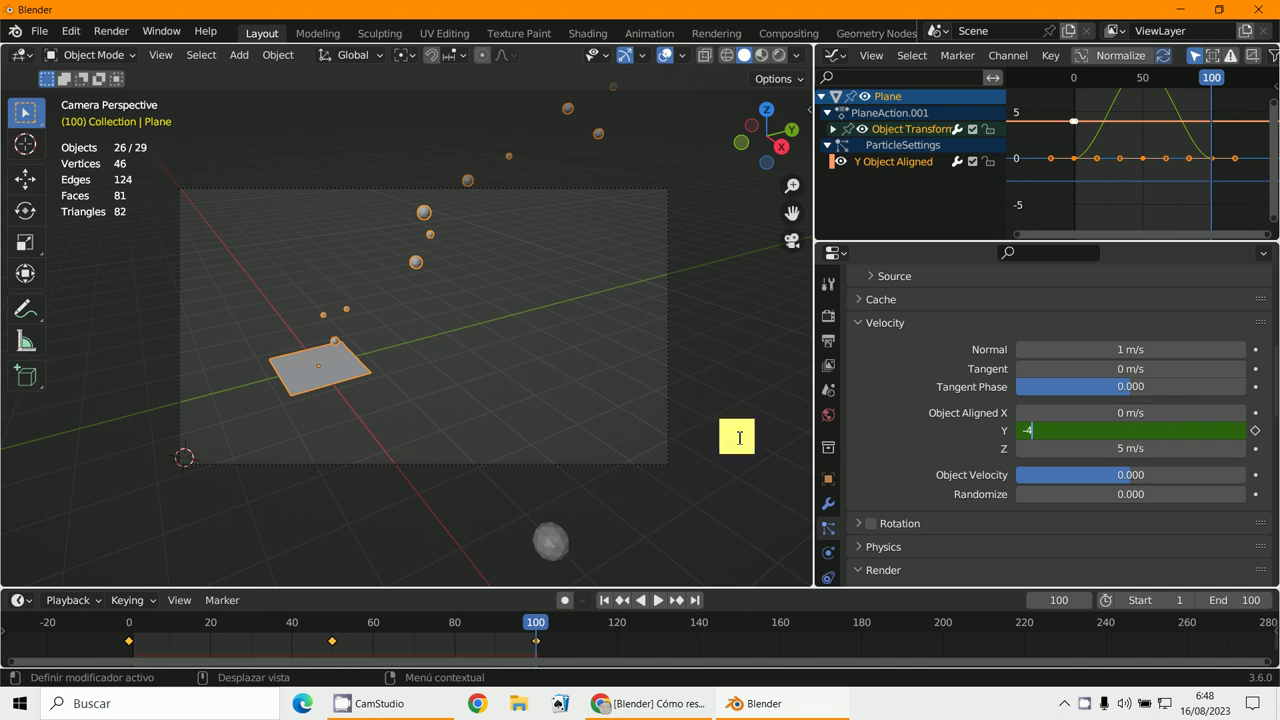
pyautogui.write('-4')
pyautogui.press('Return')
pyautogui.rightClick(1122, 430)
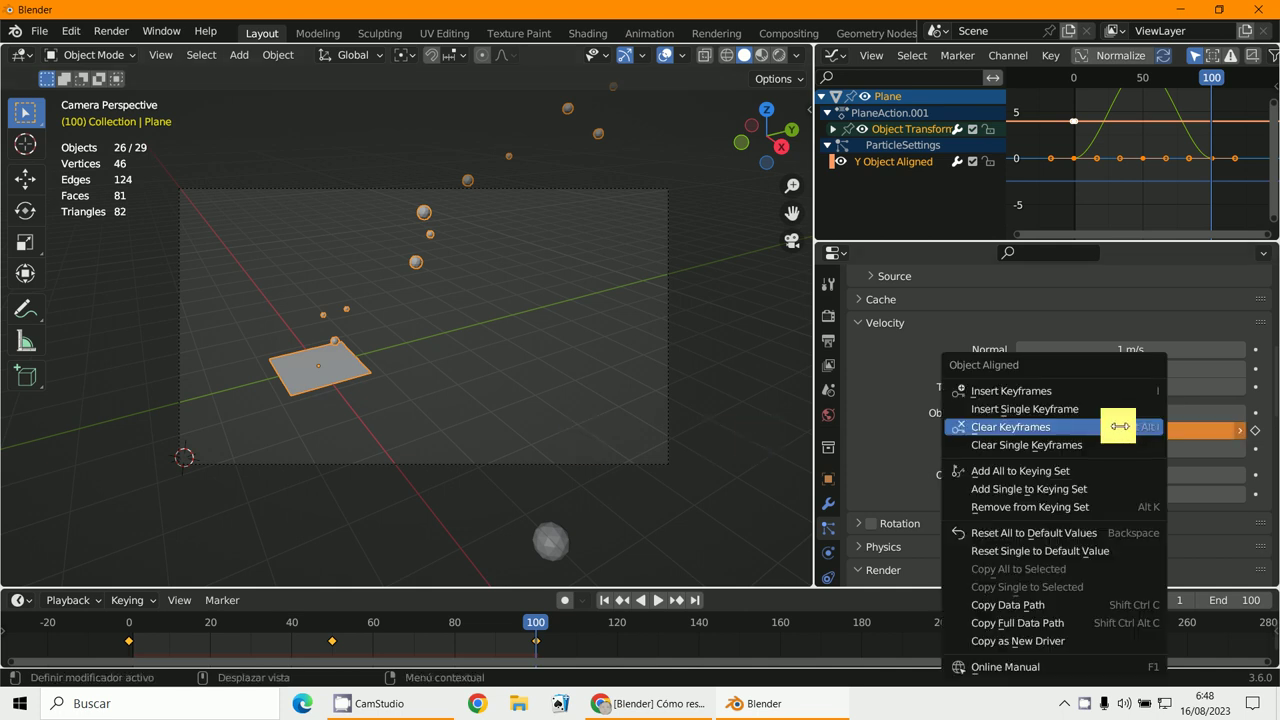
pyautogui.click(1108, 408)
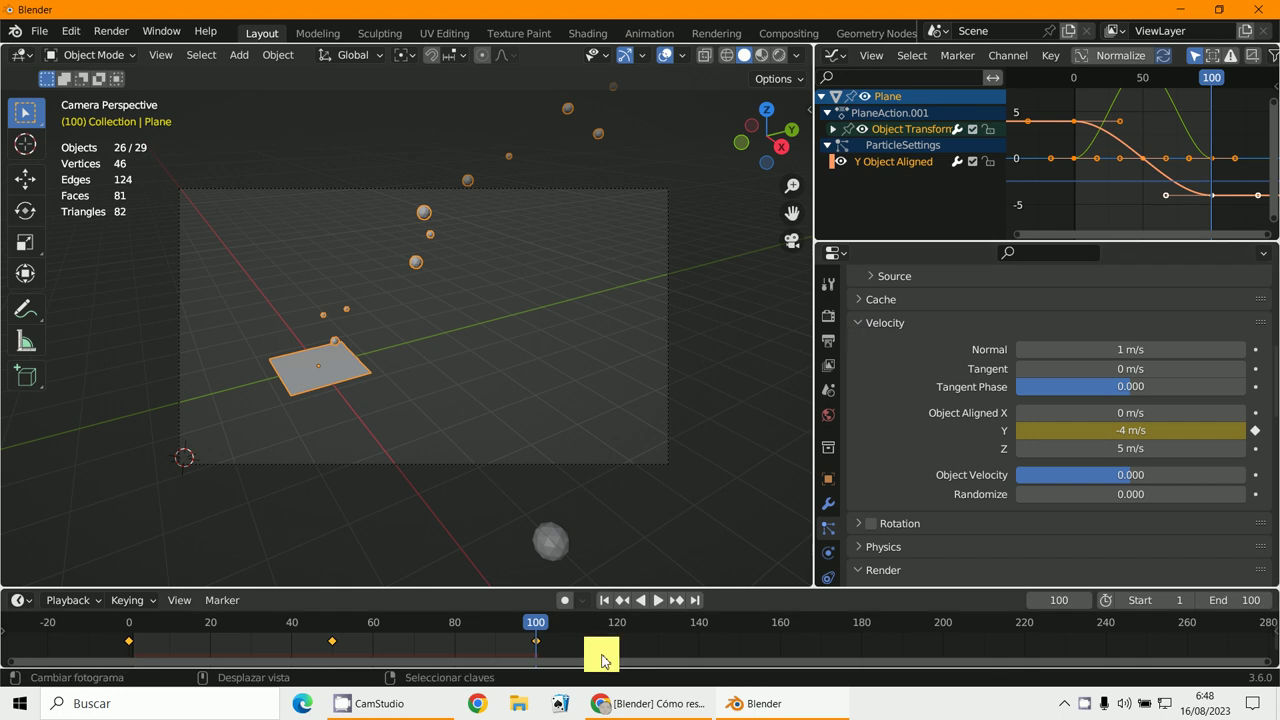
# Play back the animation and scrub through its early frames to examine the particle direction against the plane's motion.
pyautogui.click(657, 600)
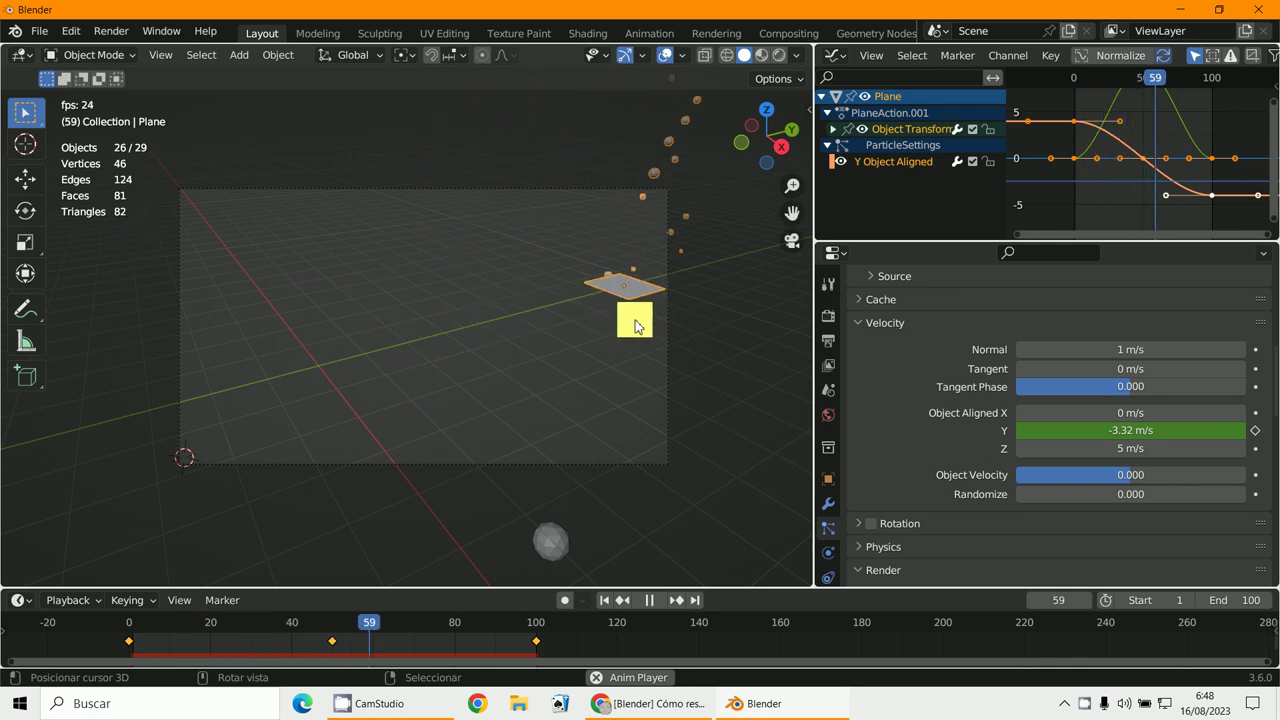
pyautogui.hotkey('shift', 'Right')
pyautogui.press('space')
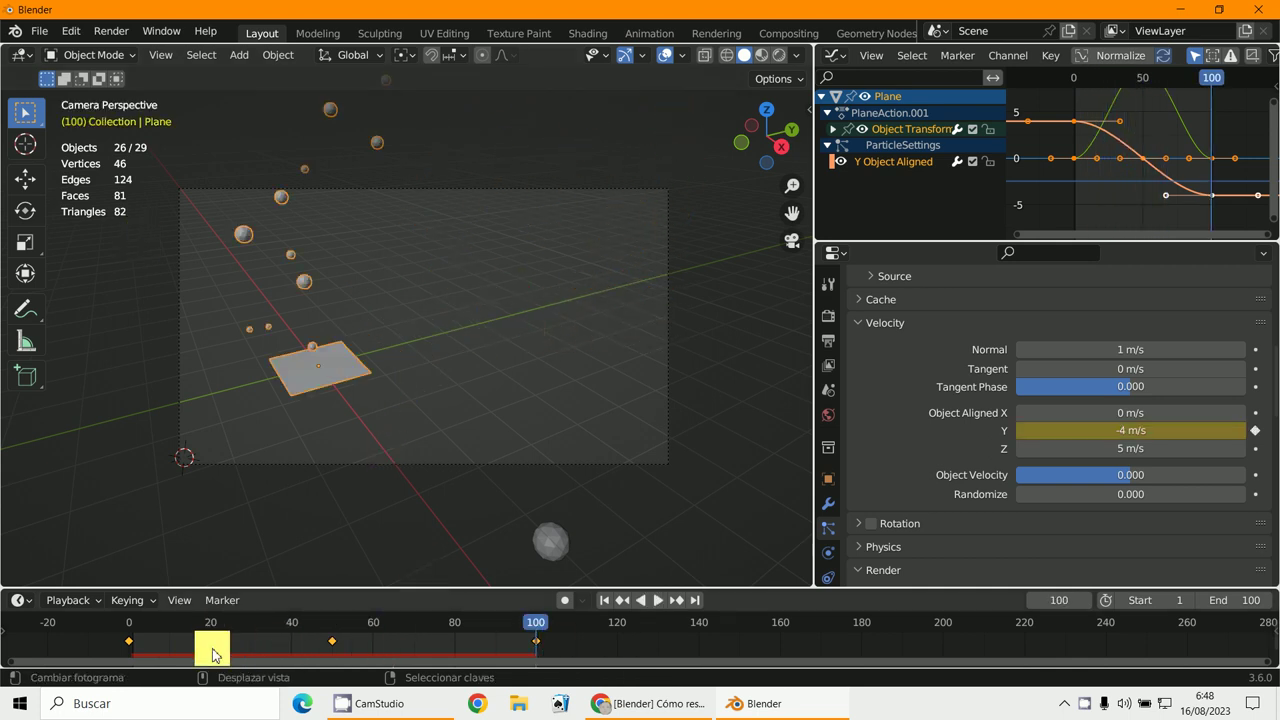
pyautogui.moveTo(142, 638); pyautogui.dragTo(194, 636)
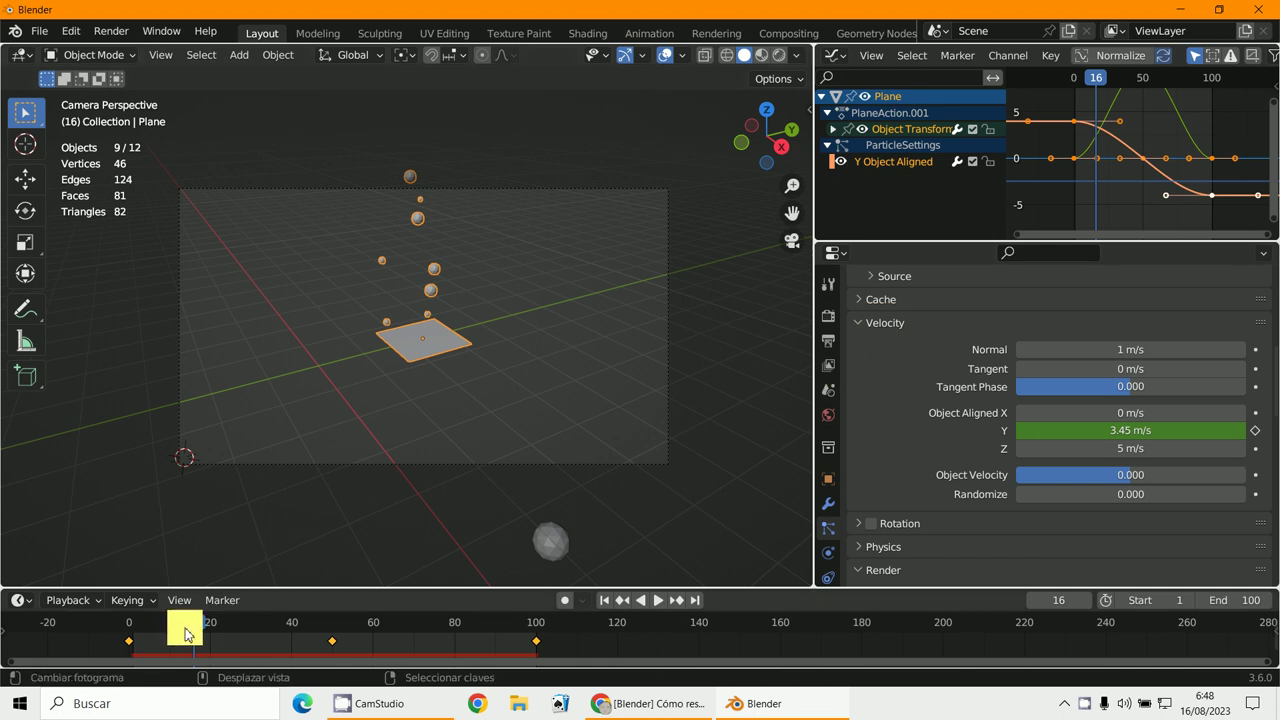
pyautogui.moveTo(197, 633); pyautogui.dragTo(127, 651)
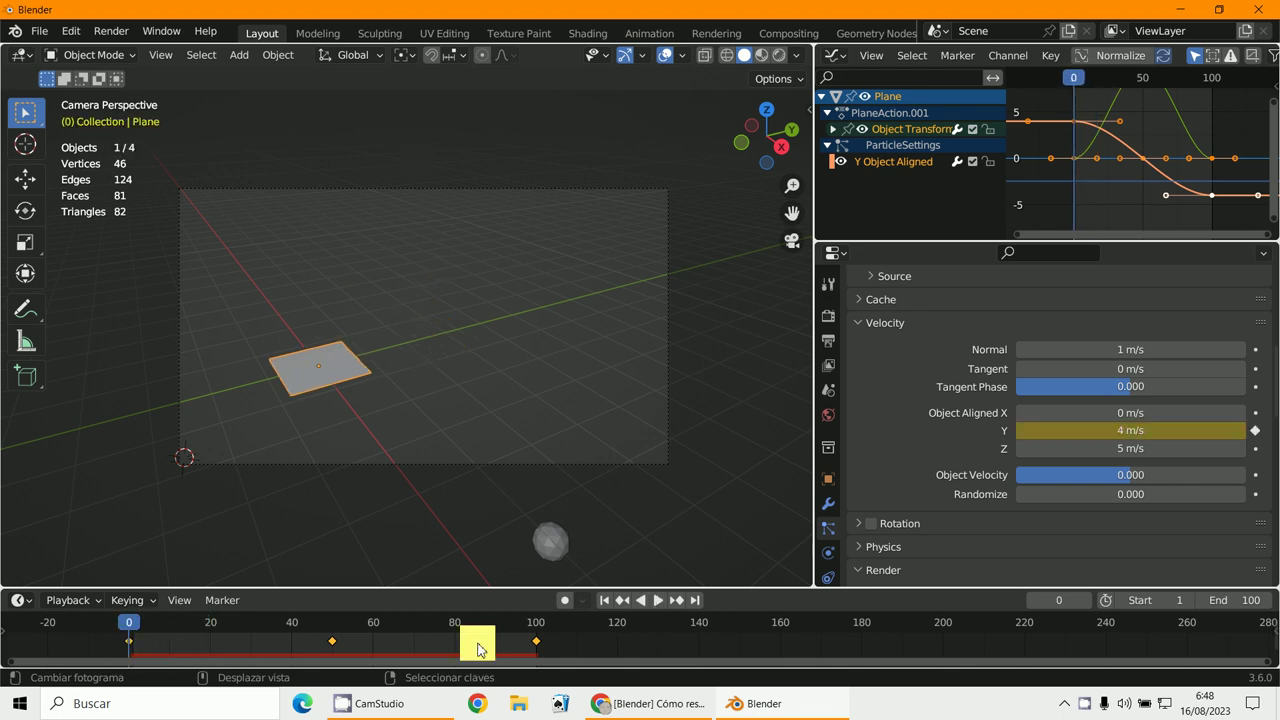
pyautogui.click(656, 600)
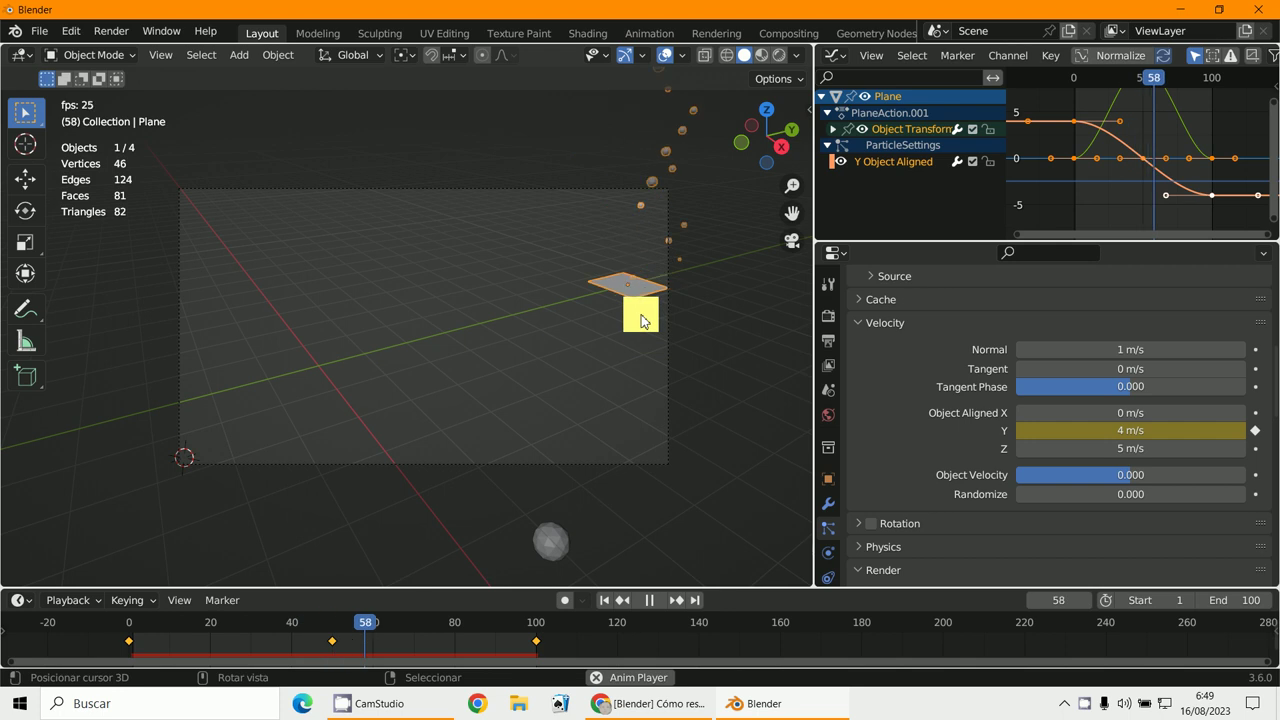
pyautogui.press('Escape')
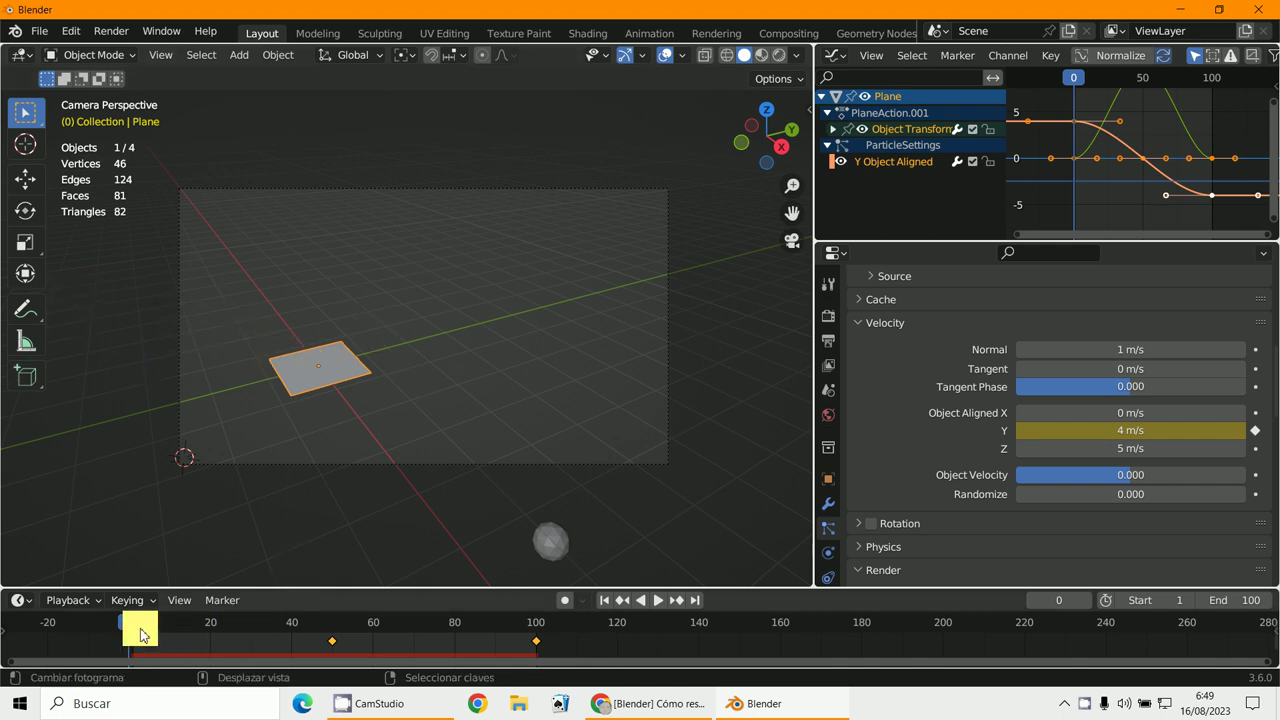
pyautogui.moveTo(141, 634); pyautogui.dragTo(234, 634)
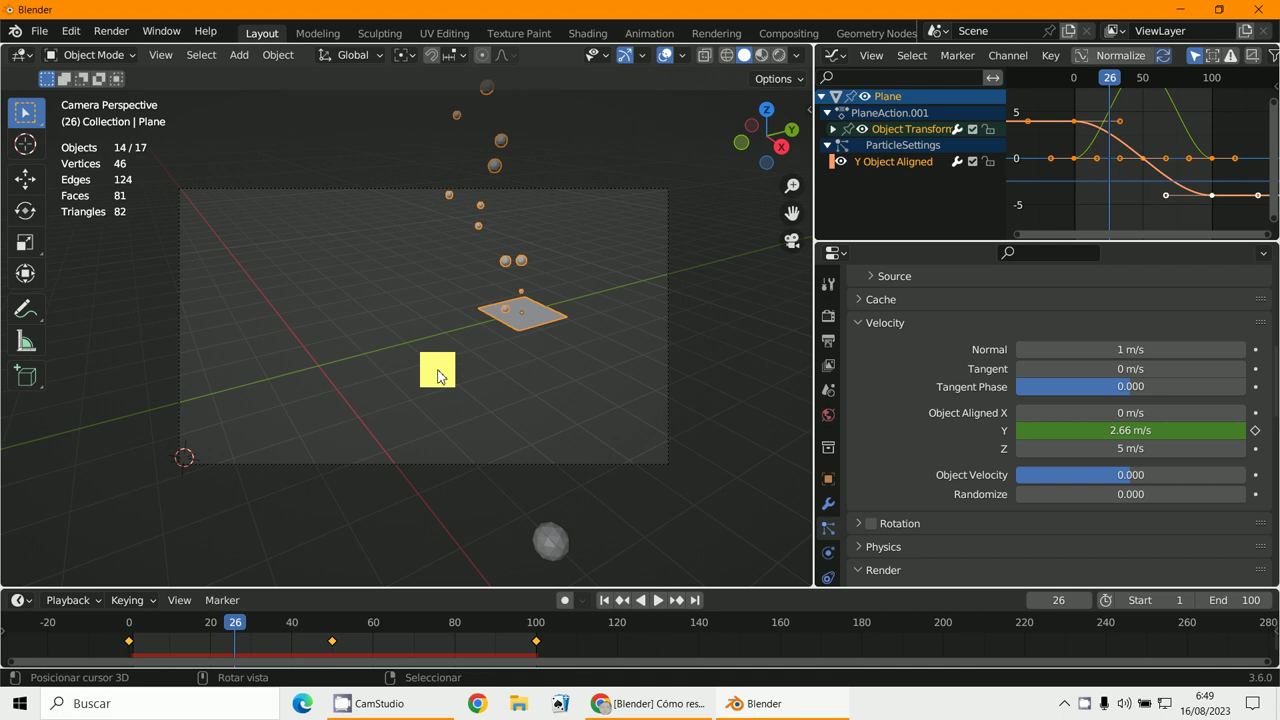
pyautogui.click(374, 699)
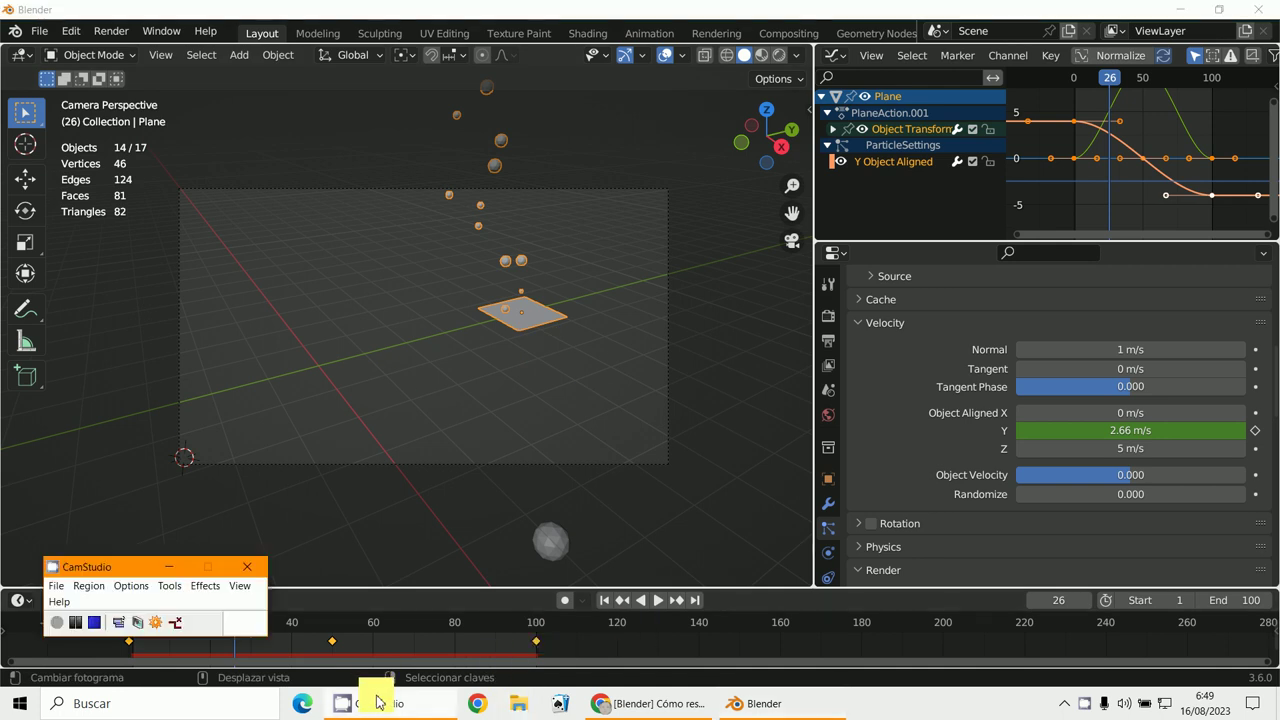